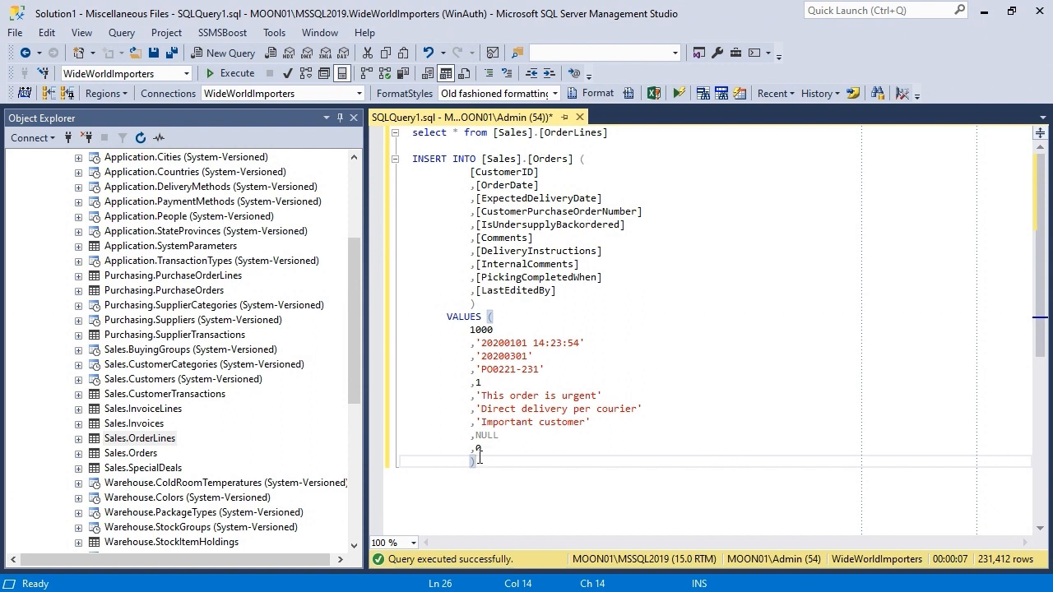
# - Try statement selection with Shift+F5 on the INSERT statement after manual drag selections
pyautogui.moveTo(480, 457)
pyautogui.mouseDown()
pyautogui.moveTo(399, 145)
pyautogui.moveTo(407, 159)
pyautogui.mouseUp()
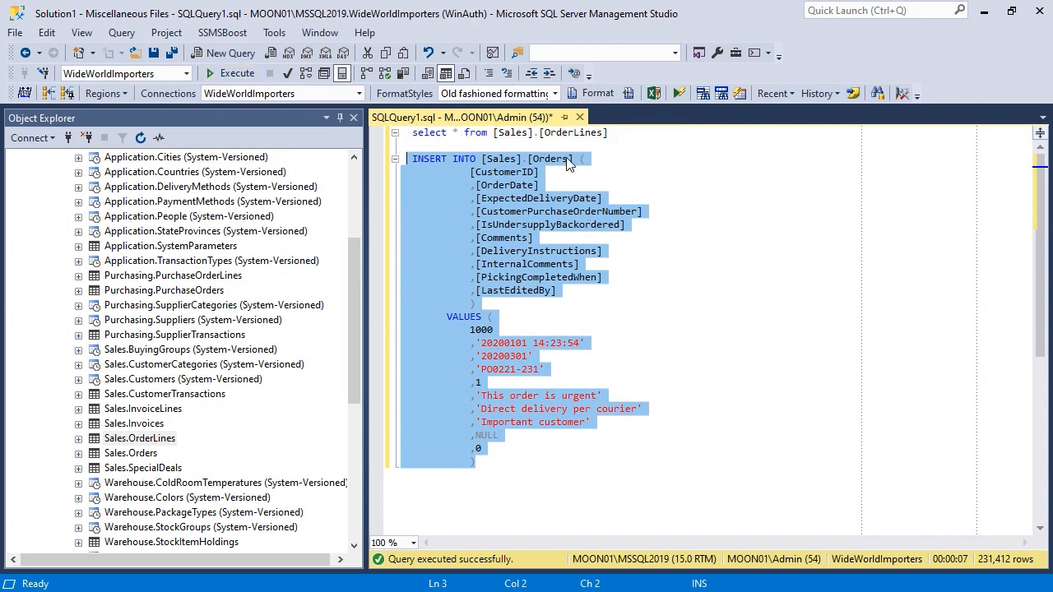
pyautogui.click(563, 132)
pyautogui.moveTo(611, 132); pyautogui.dragTo(387, 132)
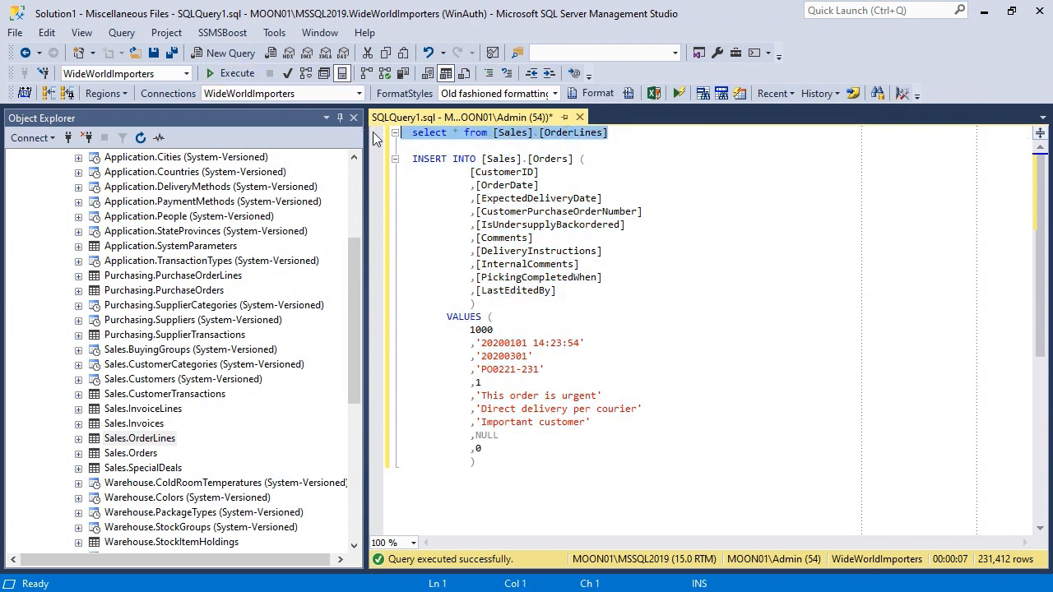
pyautogui.click(475, 252)
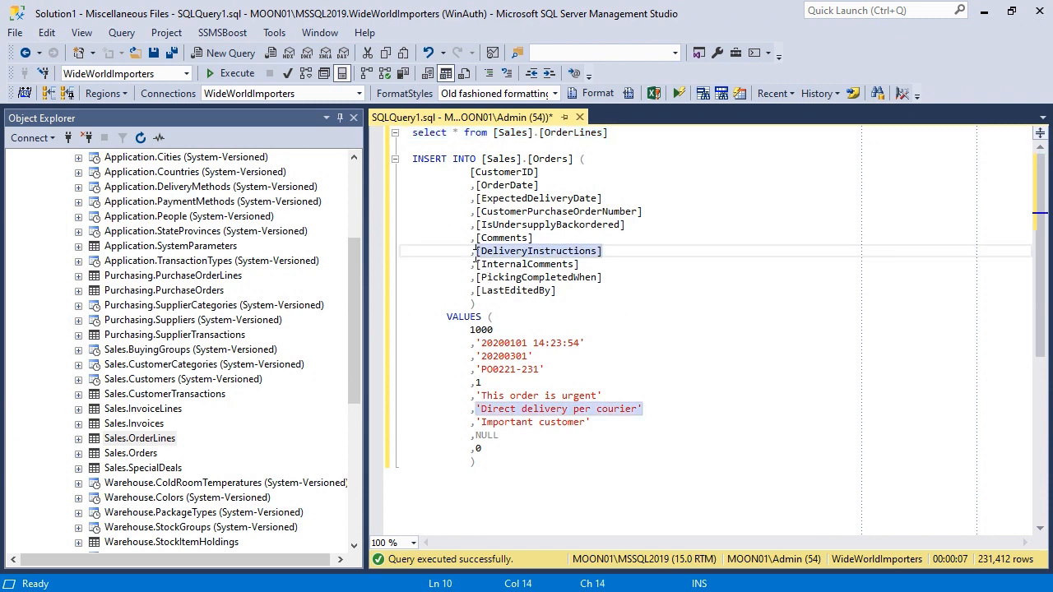
pyautogui.hotkey('shift', 'F5')
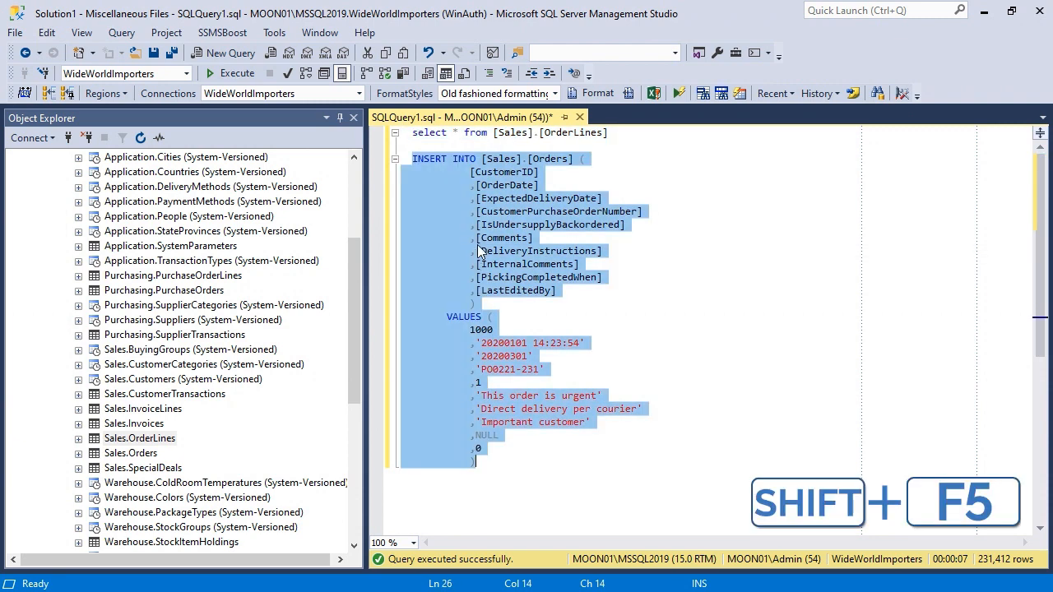
# - Select the Sales.OrderLines select statement with Shift+F5 and execute it, returning 231,412 rows
pyautogui.click(490, 134)
pyautogui.hotkey('shift', 'F5')
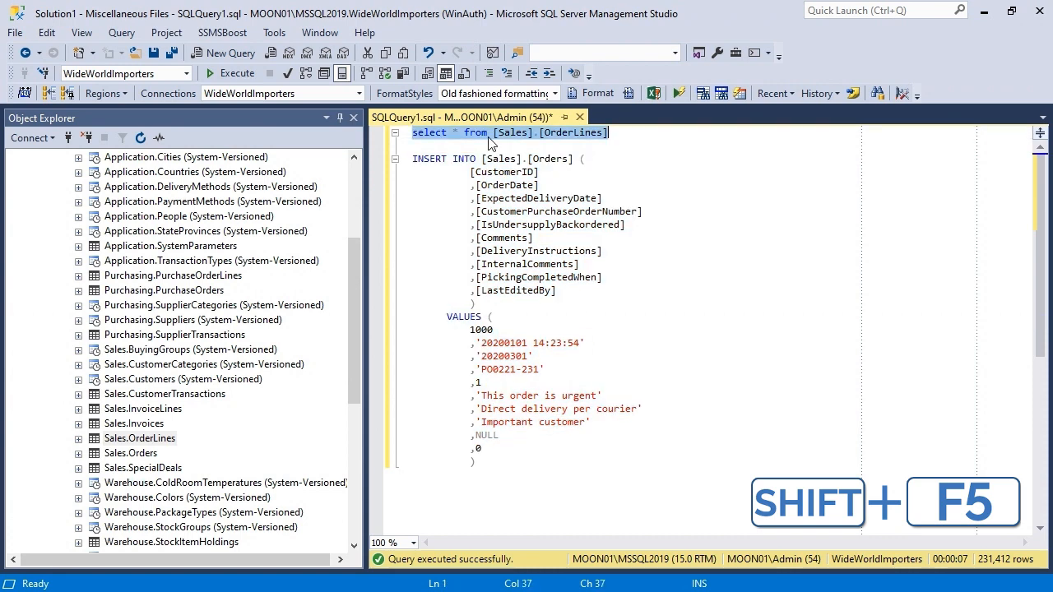
pyautogui.press('F5')
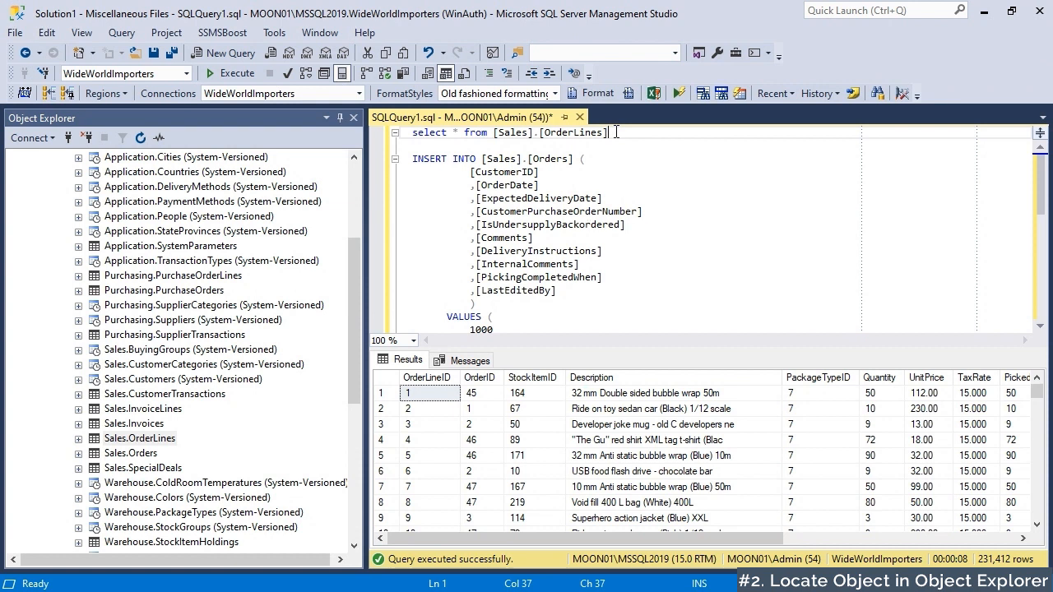
# - Locate the Sales.Orders table from the INSERT statement in Object Explorer via Ctrl+F2
pyautogui.moveTo(550, 159)
pyautogui.click(566, 159)
pyautogui.hotkey('ctrl', 'F2')
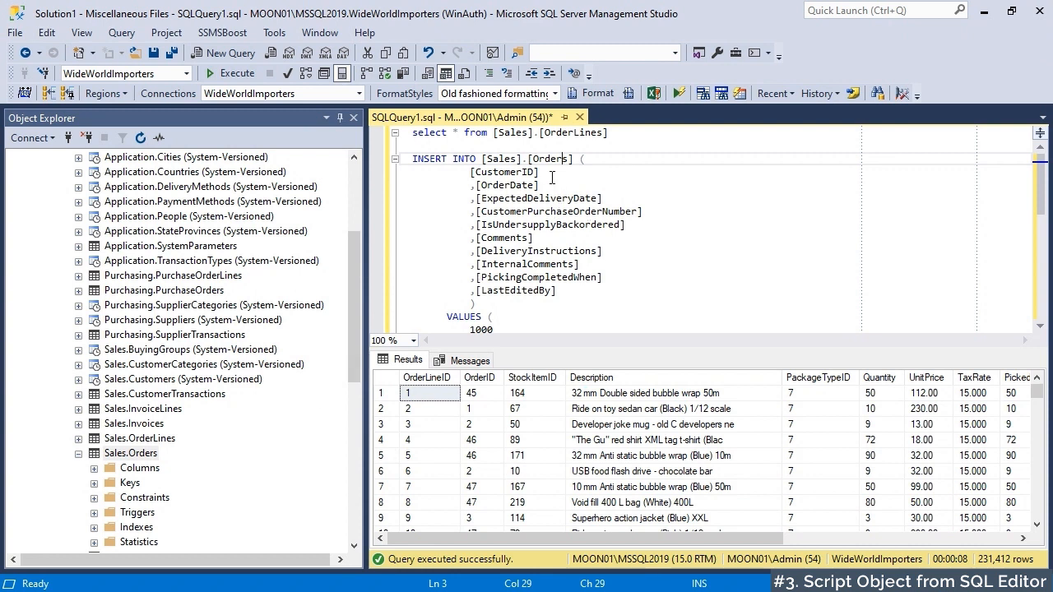
# - Script Sales.OrderLines as CREATE in a new query tab via F2
pyautogui.click(552, 133)
pyautogui.press('F2')
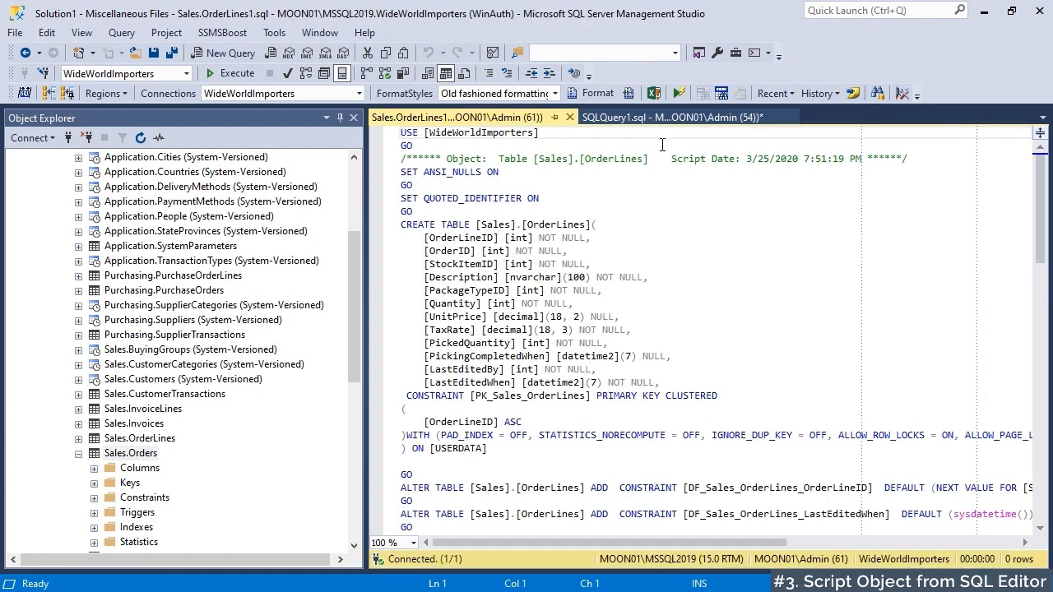
pyautogui.scroll(-5, 663, 146)
pyautogui.scroll(-1, 664, 145)
pyautogui.scroll(-7, 663, 146)
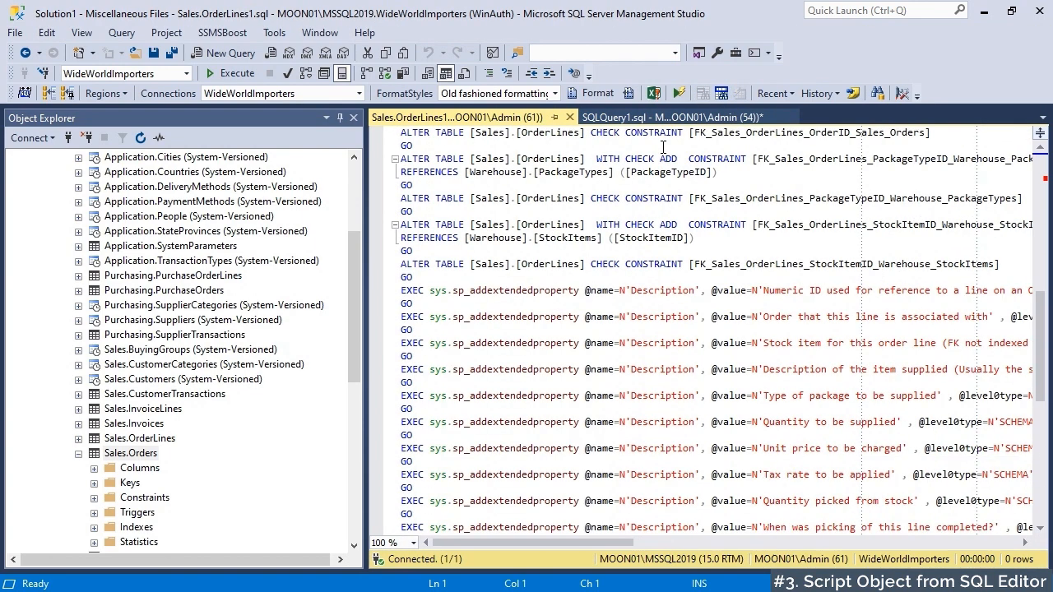
pyautogui.scroll(-7, 663, 145)
# - Back in SQLQuery1, script the Website.Customers view as ALTER in its own tab
pyautogui.click(659, 117)
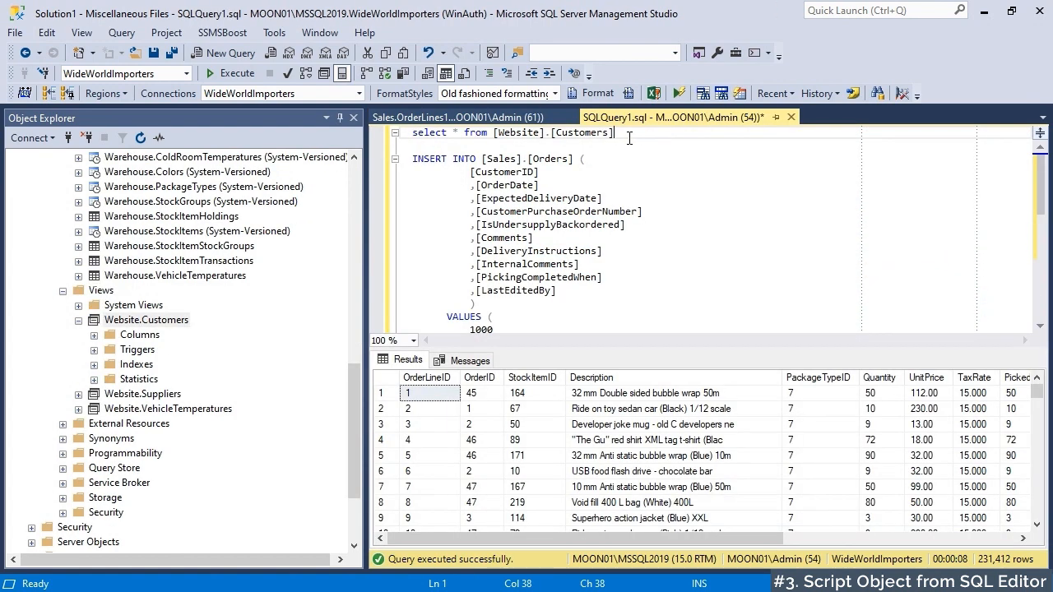
pyautogui.rightClick(598, 138)
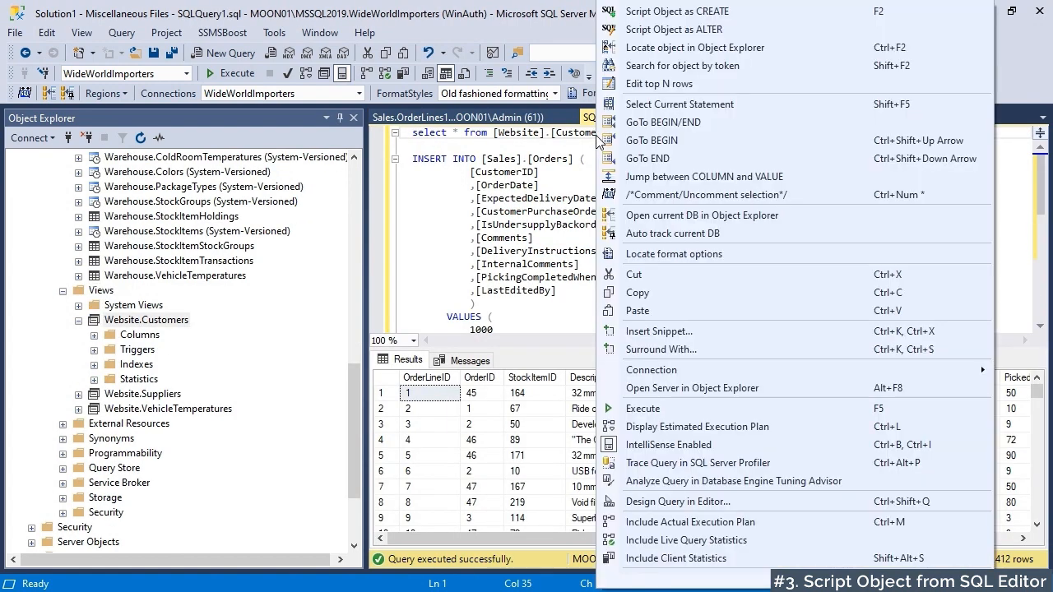
pyautogui.click(900, 28)
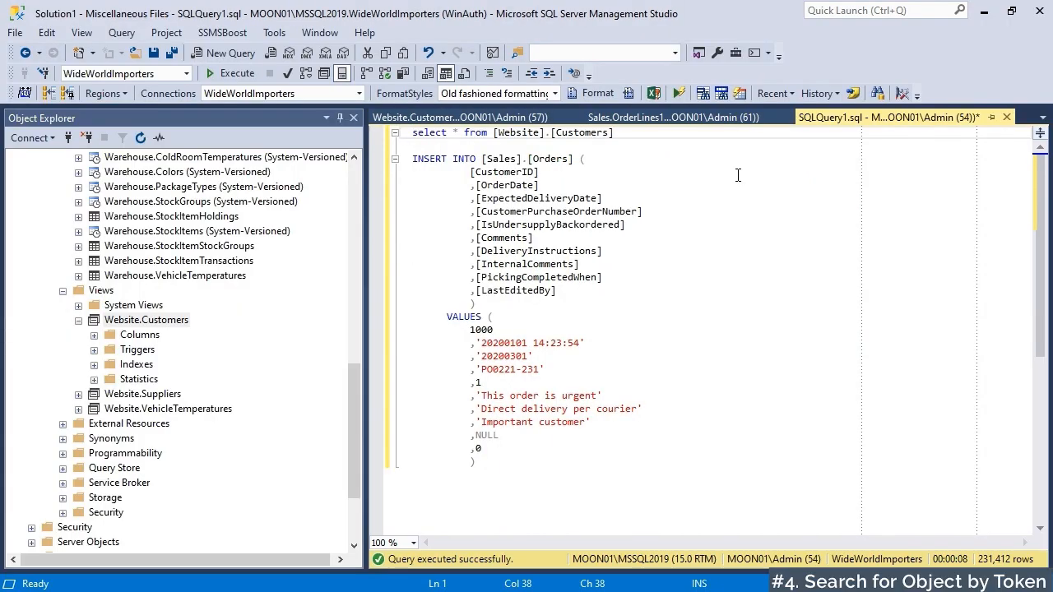
# - Search database objects matching the Orders token via Shift+F2, listing 17 matches
pyautogui.click(559, 158)
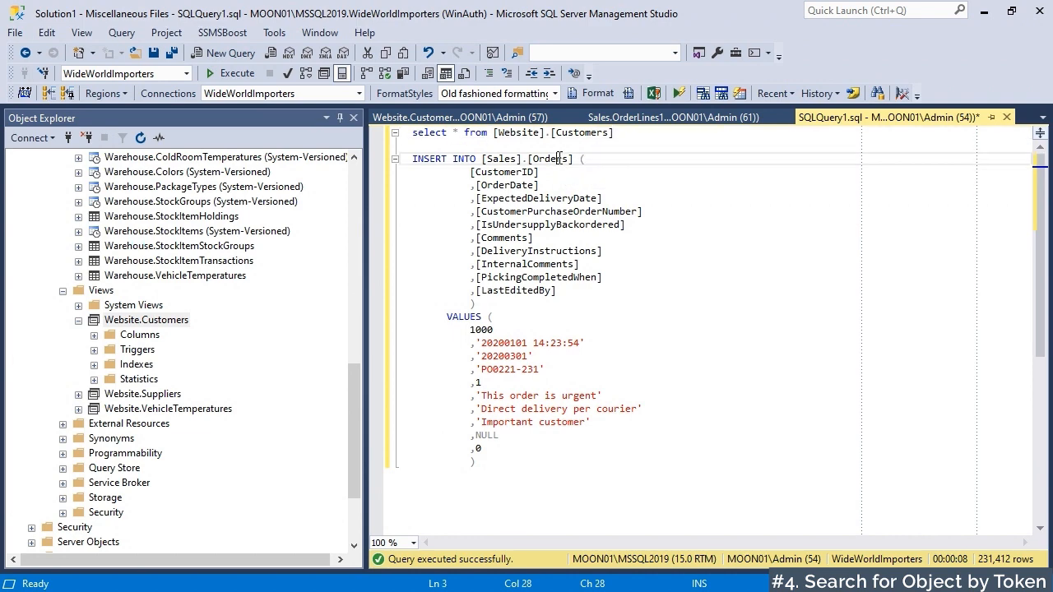
pyautogui.hotkey('shift', 'F2')
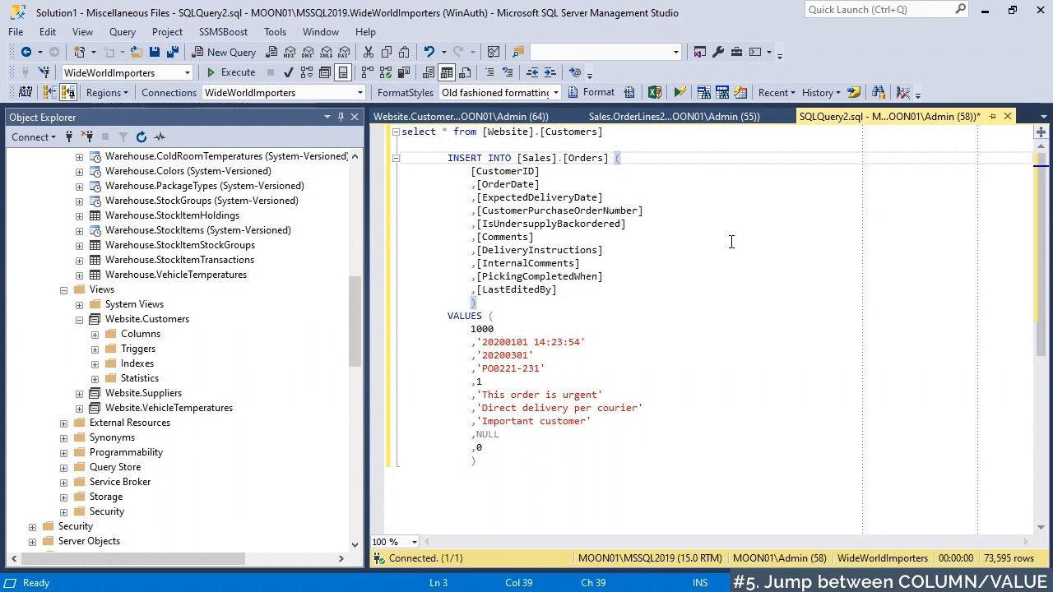
pyautogui.doubleClick(535, 175)
pyautogui.click(523, 356)
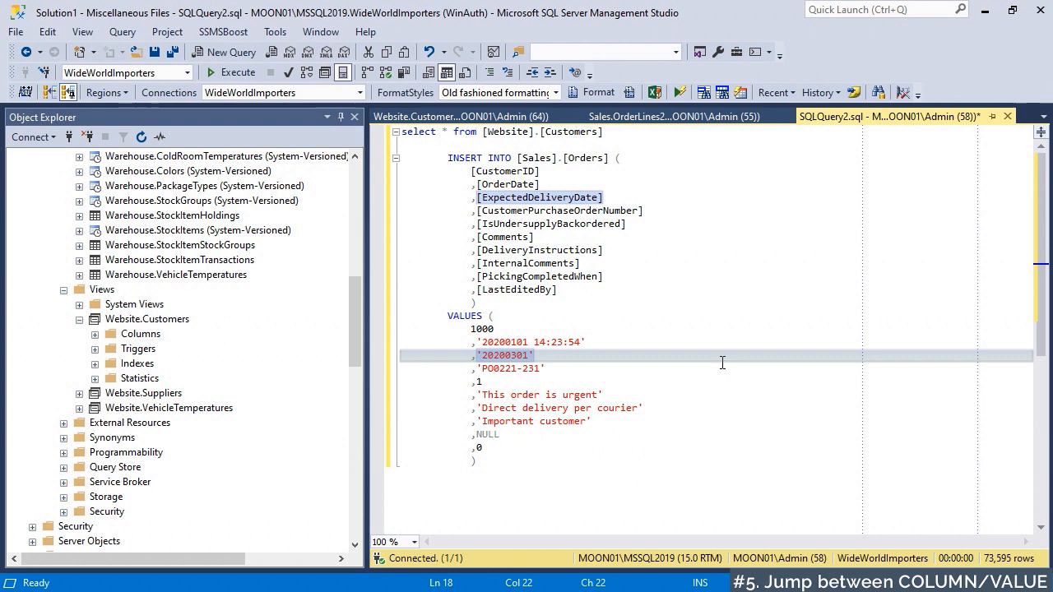
pyautogui.hotkey('ctrl', 'shift', 'Up')
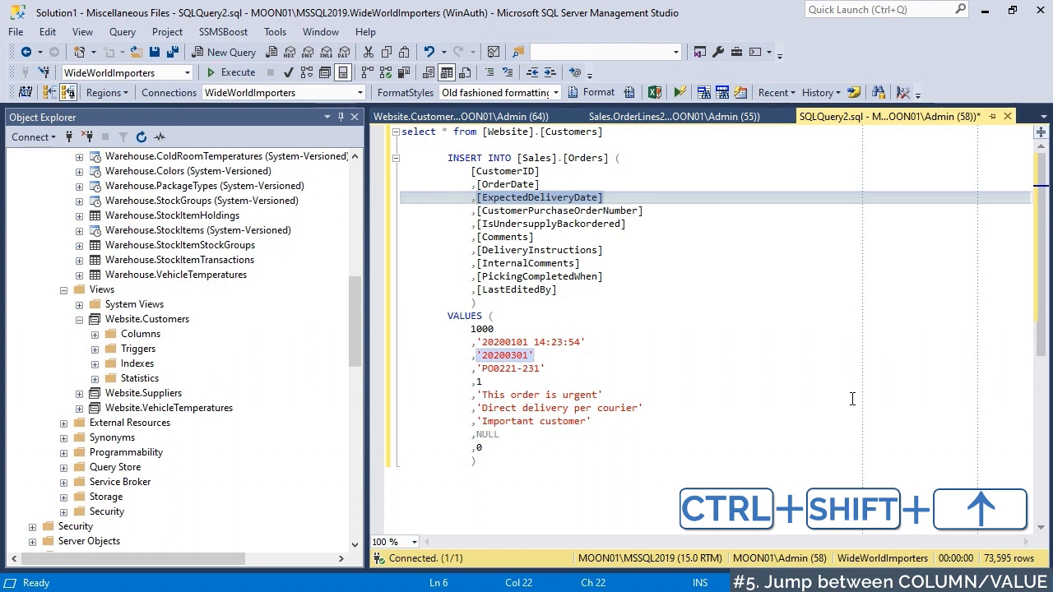
pyautogui.hotkey('ctrl', 'shift', 'Down')
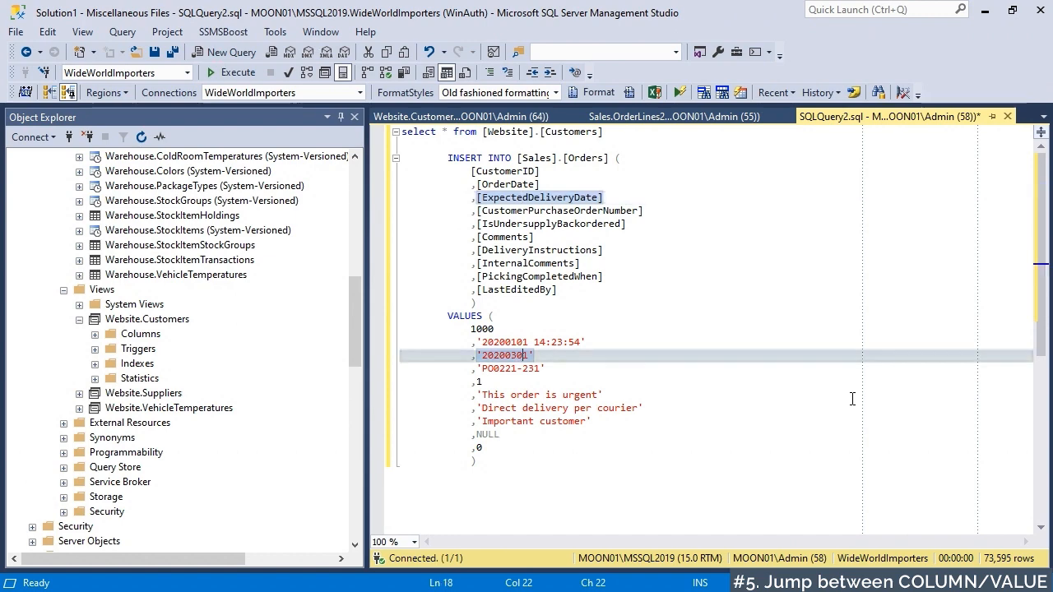
pyautogui.hotkey('ctrl', 'shift', 'Up')
pyautogui.hotkey('ctrl', 'shift', 'Down')
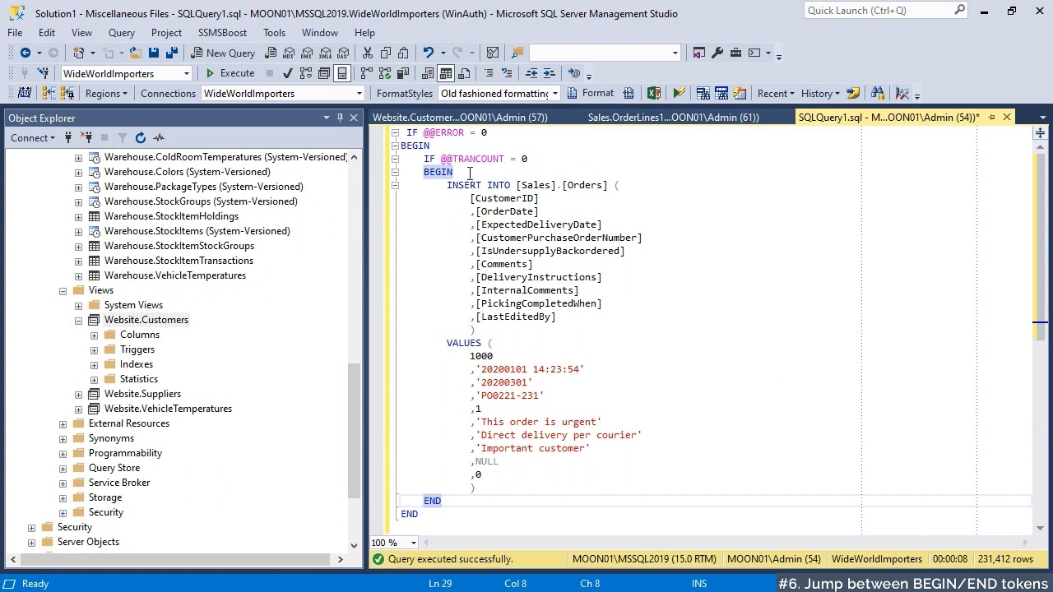
pyautogui.hotkey('ctrl', ']')
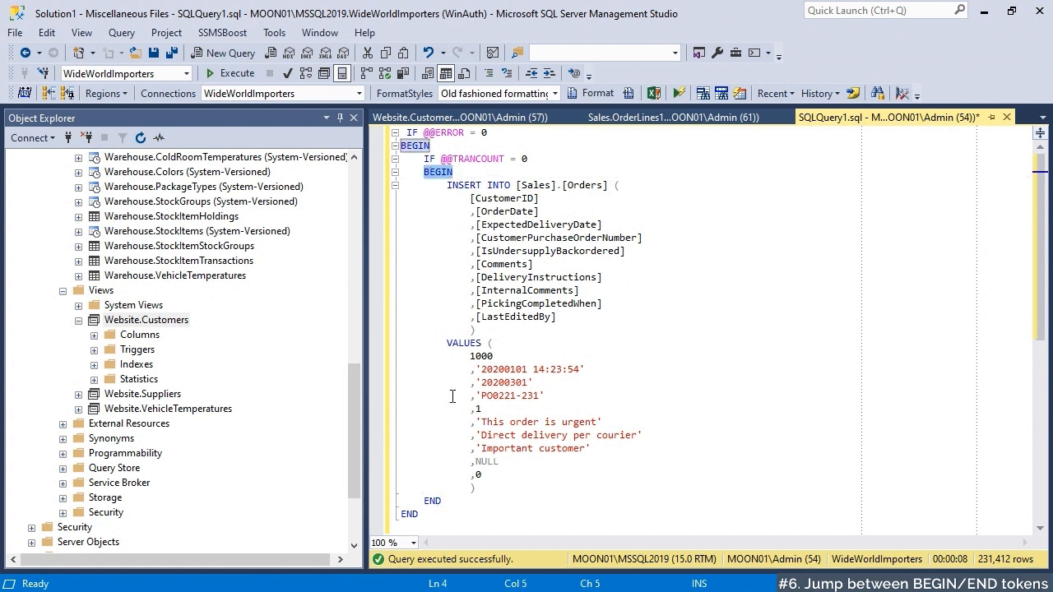
pyautogui.hotkey('ctrl', ']')
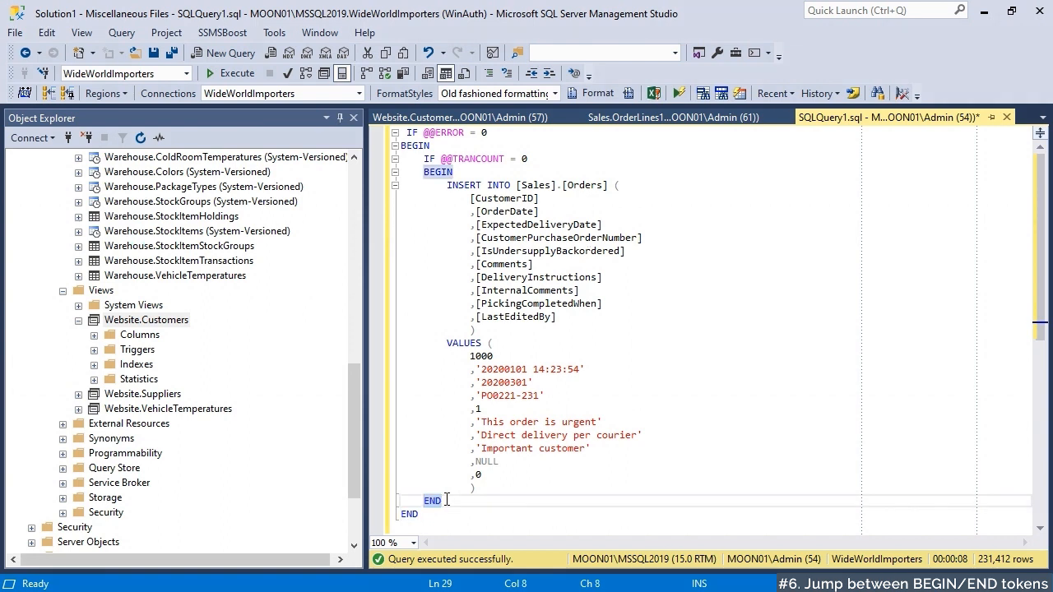
pyautogui.hotkey('ctrl', 'shift', 'Up')
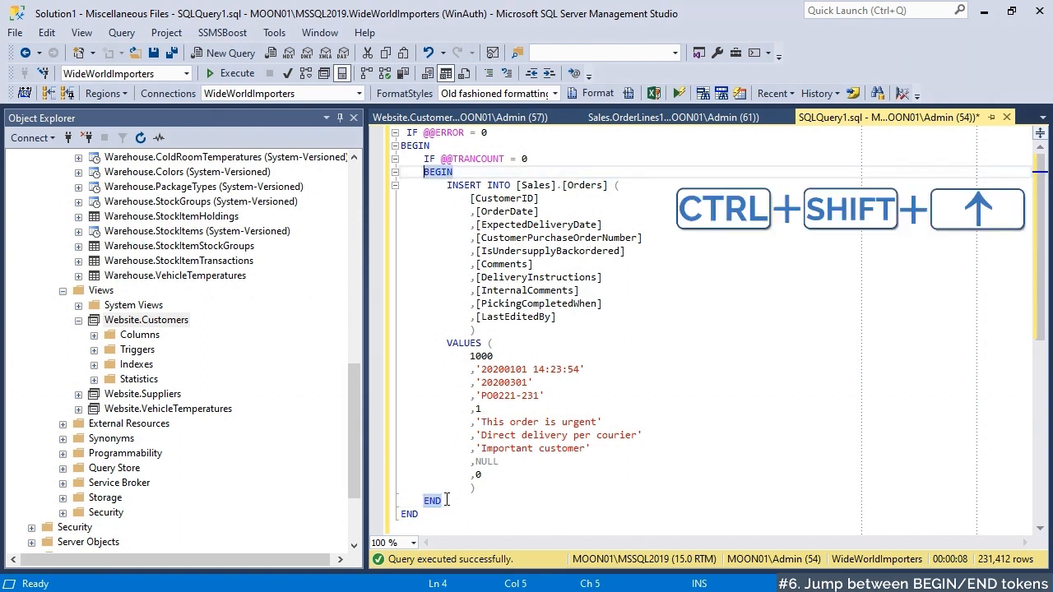
pyautogui.hotkey('ctrl', 'shift', 'Down')
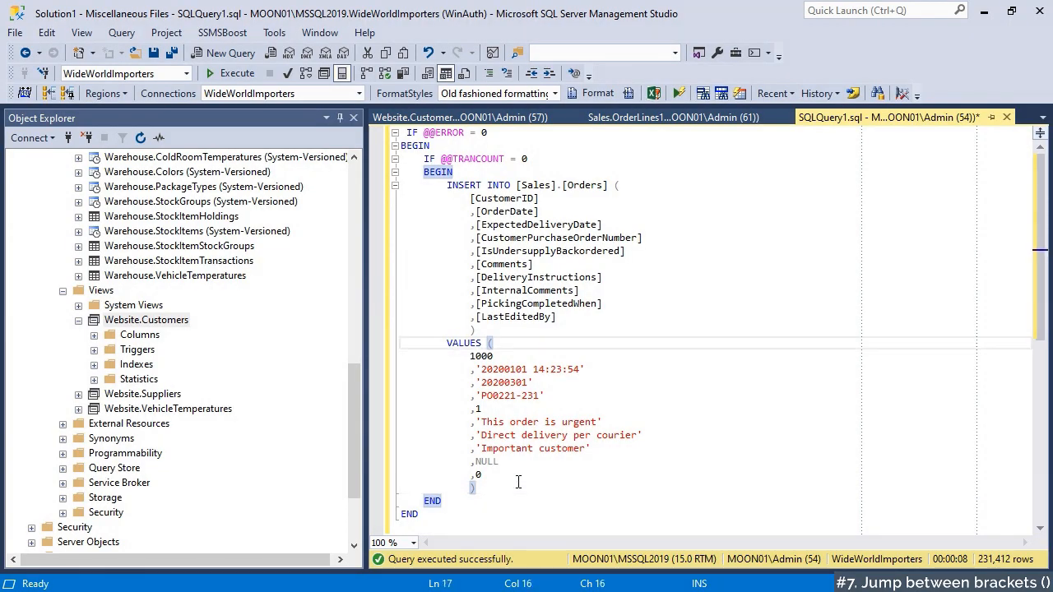
pyautogui.hotkey('ctrl', 'shift', 'Up')
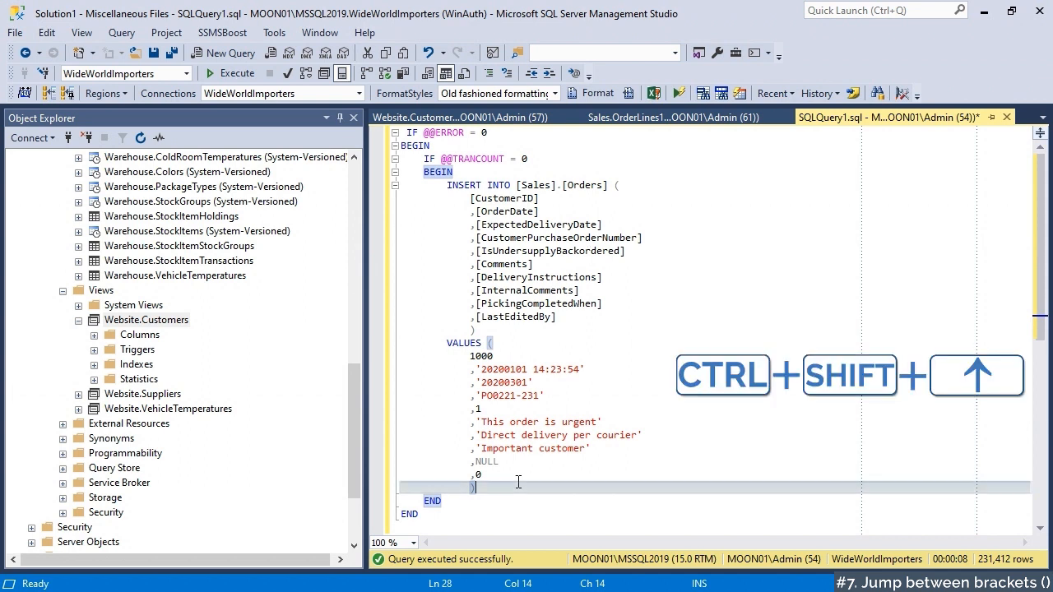
pyautogui.hotkey('ctrl', 'shift', 'Up')
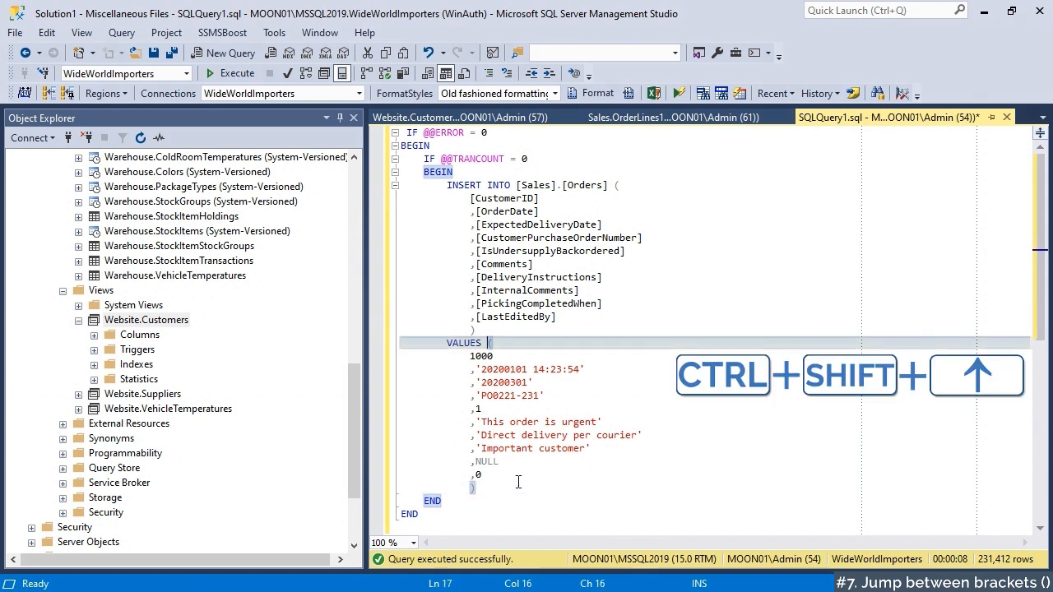
pyautogui.hotkey('ctrl', 'shift', 'Down')
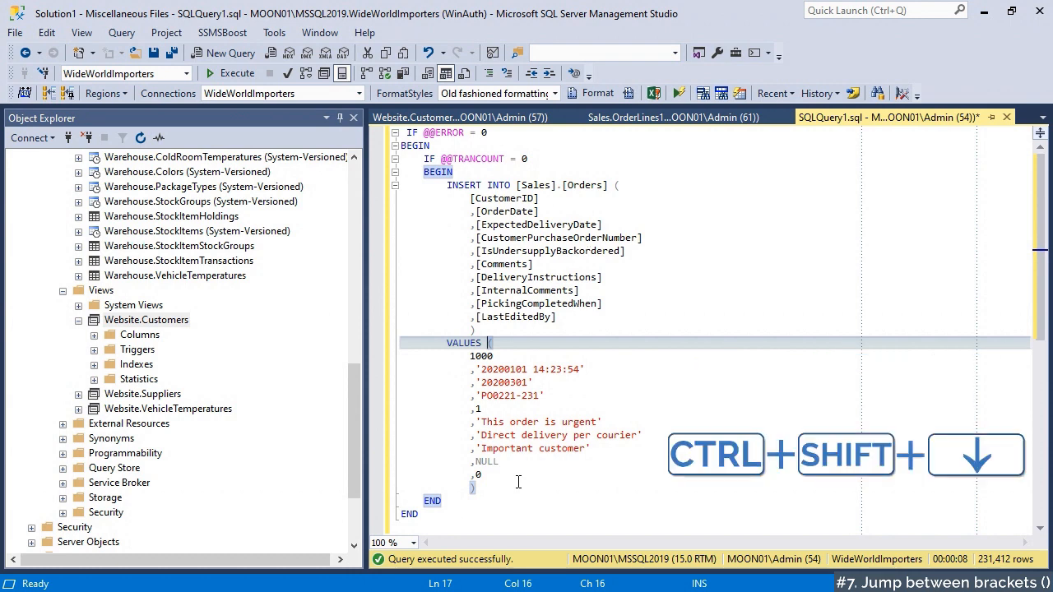
pyautogui.hotkey('ctrl', 'shift', 'Down')
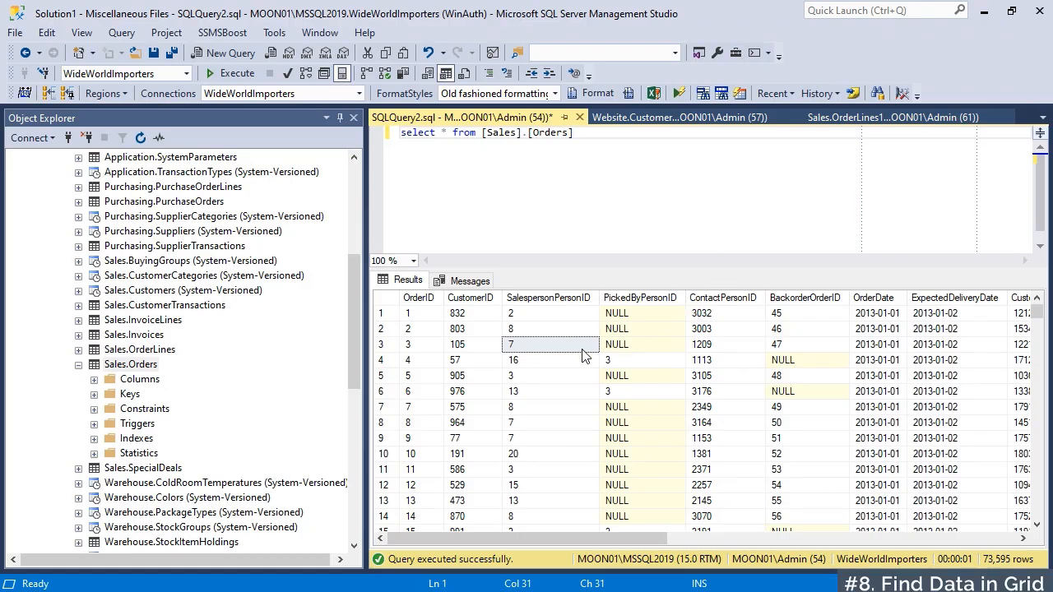
# - Search the Orders results for 2013 and step through matches to LastEditedWhen in row 3
pyautogui.click(581, 349)
pyautogui.hotkey('ctrl', 'f')
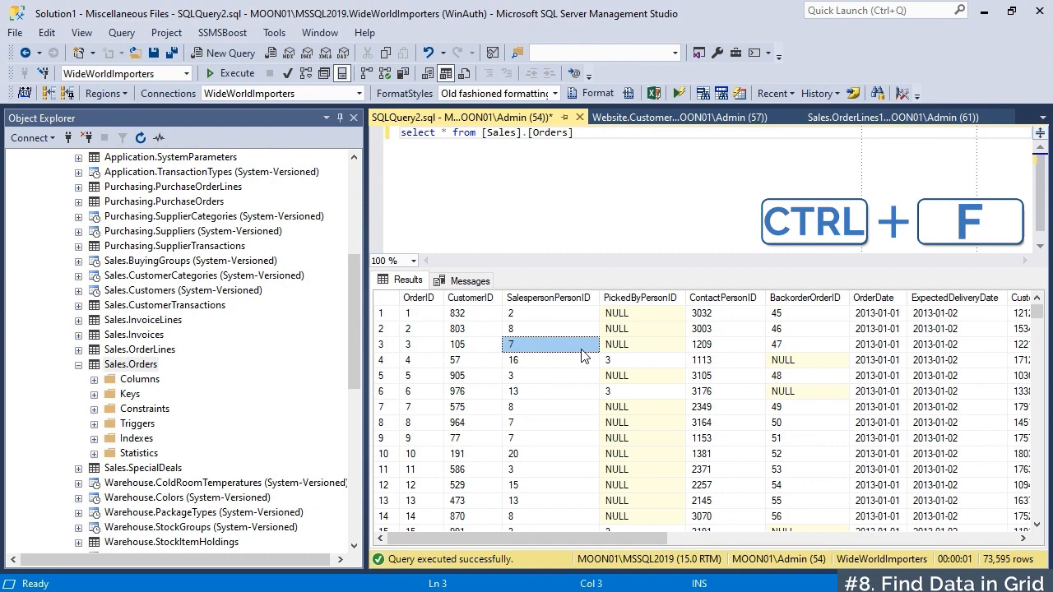
pyautogui.write('20')
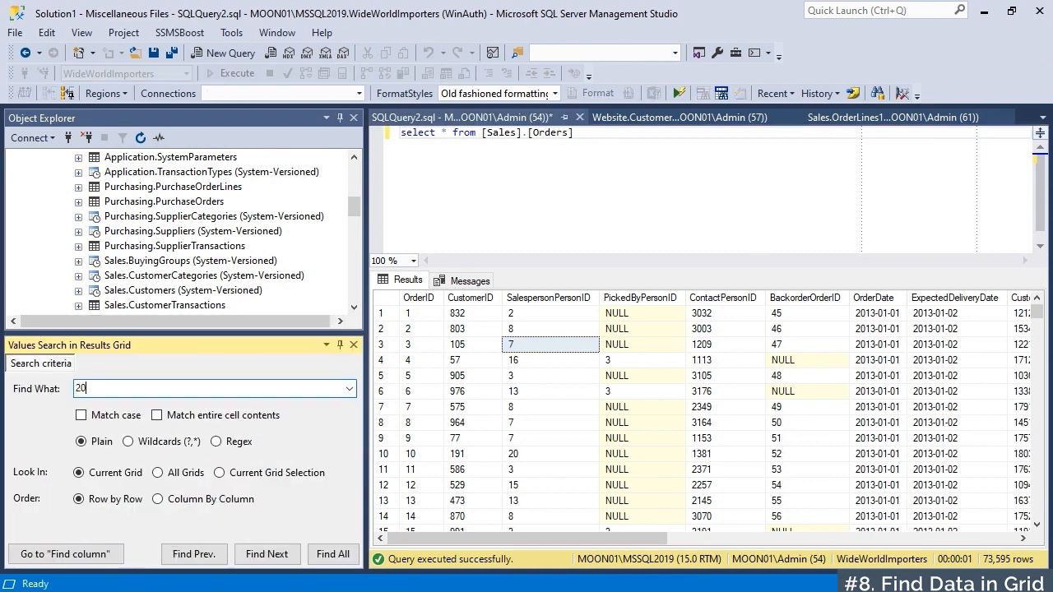
pyautogui.write('13')
pyautogui.press('Return')
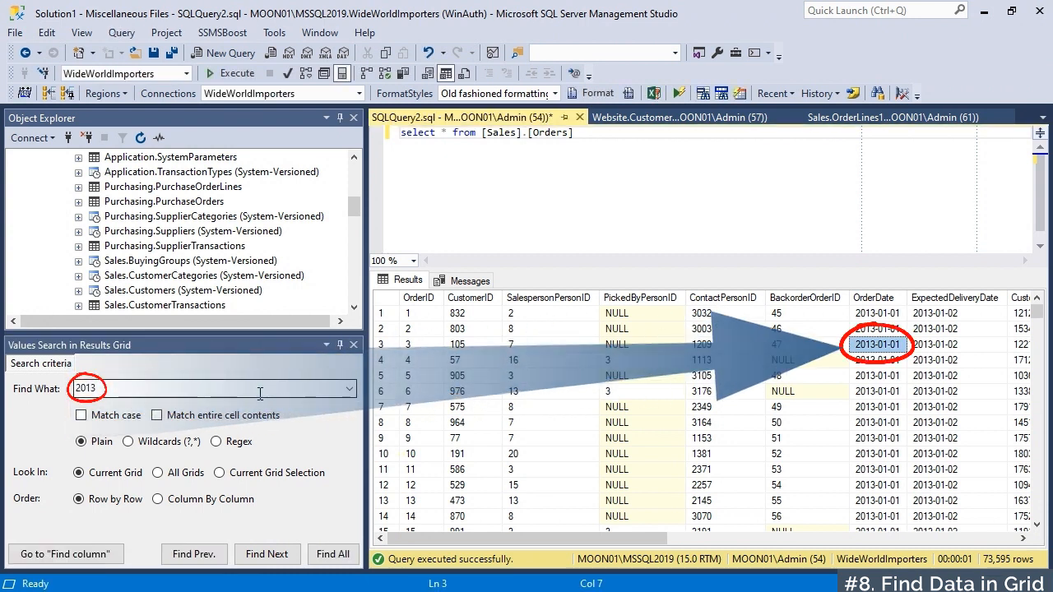
pyautogui.click(281, 557)
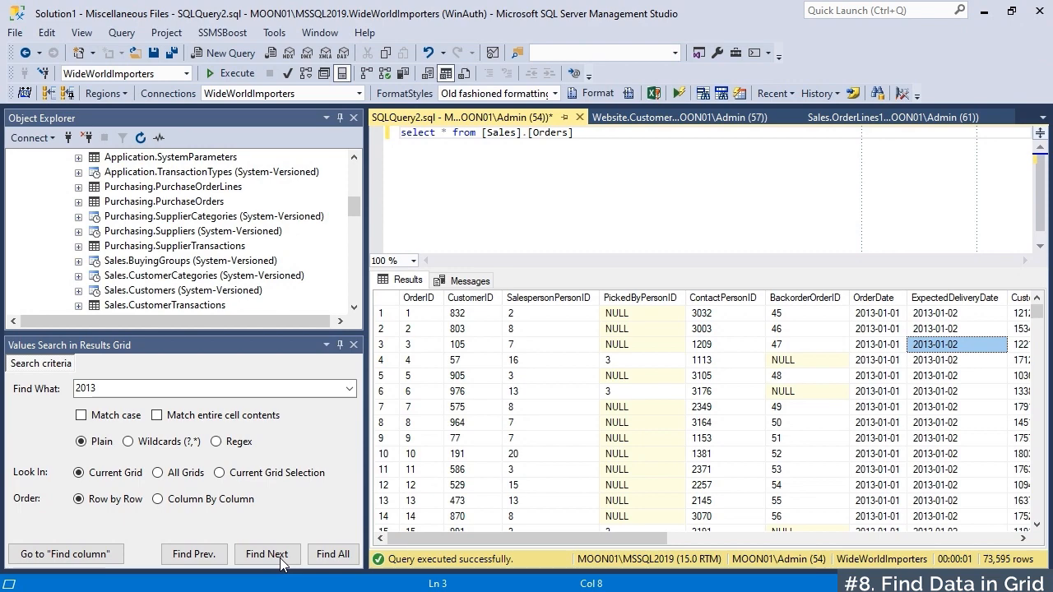
pyautogui.click(280, 557)
pyautogui.click(280, 557)
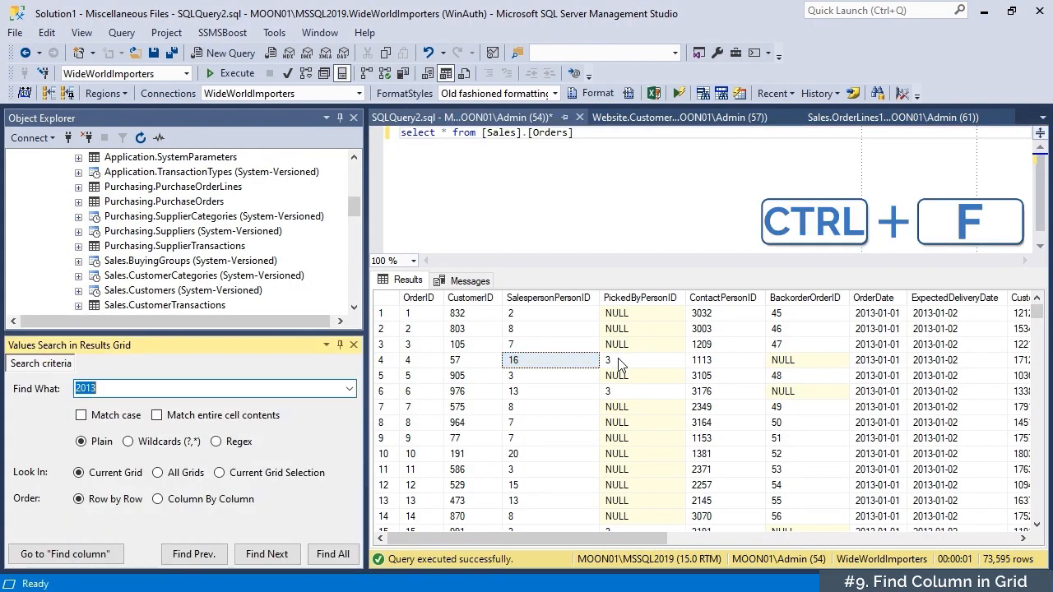
# - Find result columns matching person and paste SalespersonPersonID over the query line
pyautogui.click(115, 554)
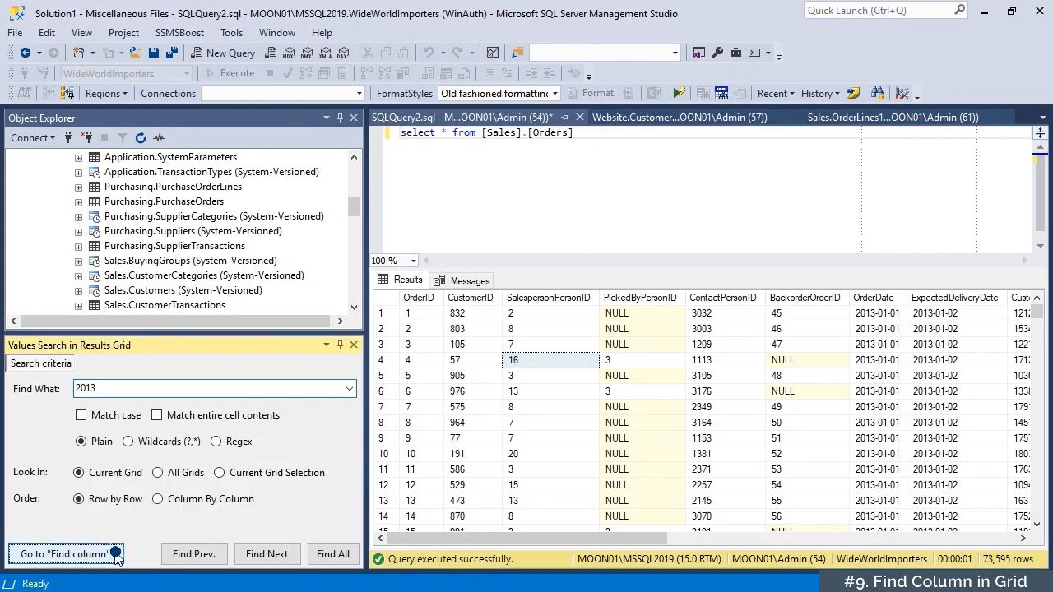
pyautogui.write('per')
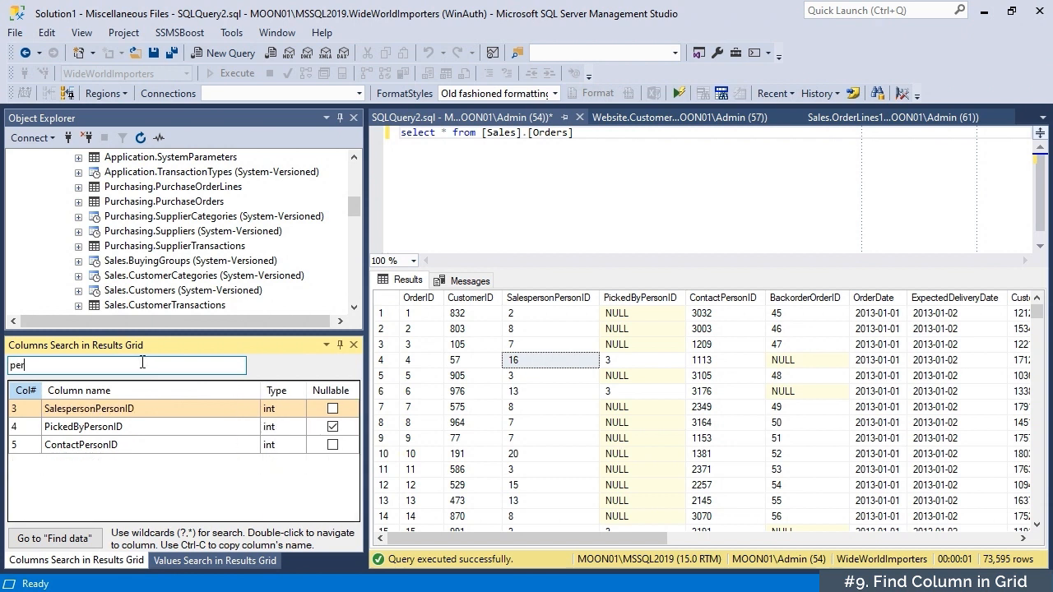
pyautogui.write('son')
pyautogui.rightClick(183, 413)
pyautogui.click(328, 417)
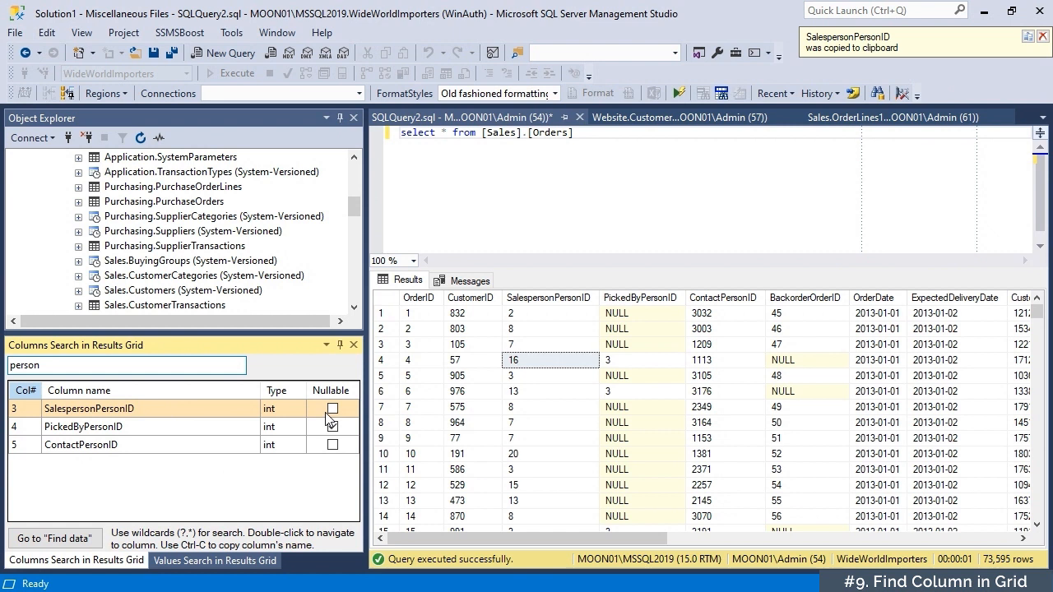
pyautogui.moveTo(659, 158); pyautogui.dragTo(378, 152)
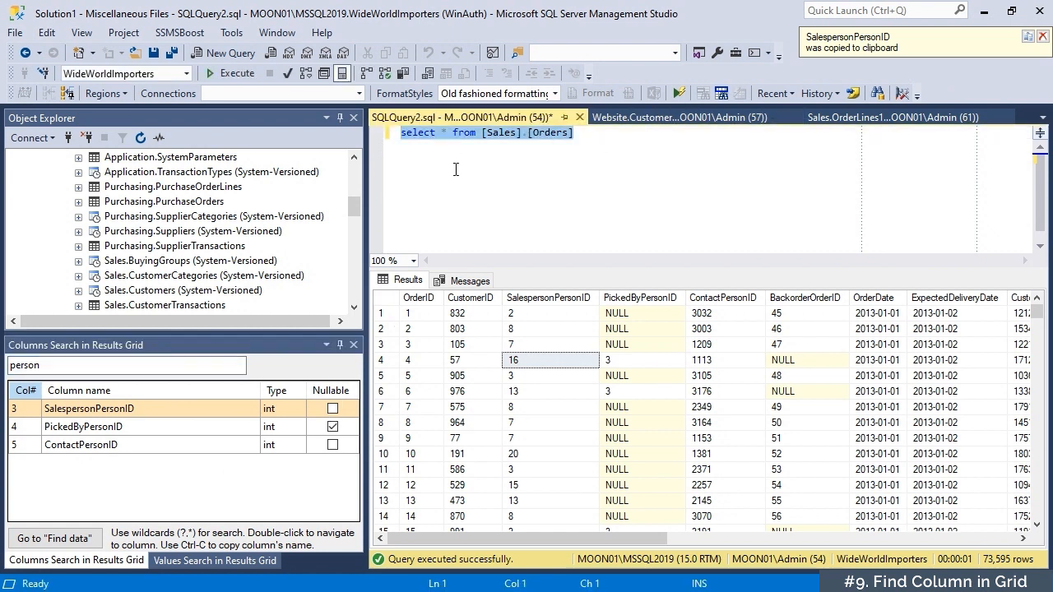
pyautogui.hotkey('ctrl', 'v')
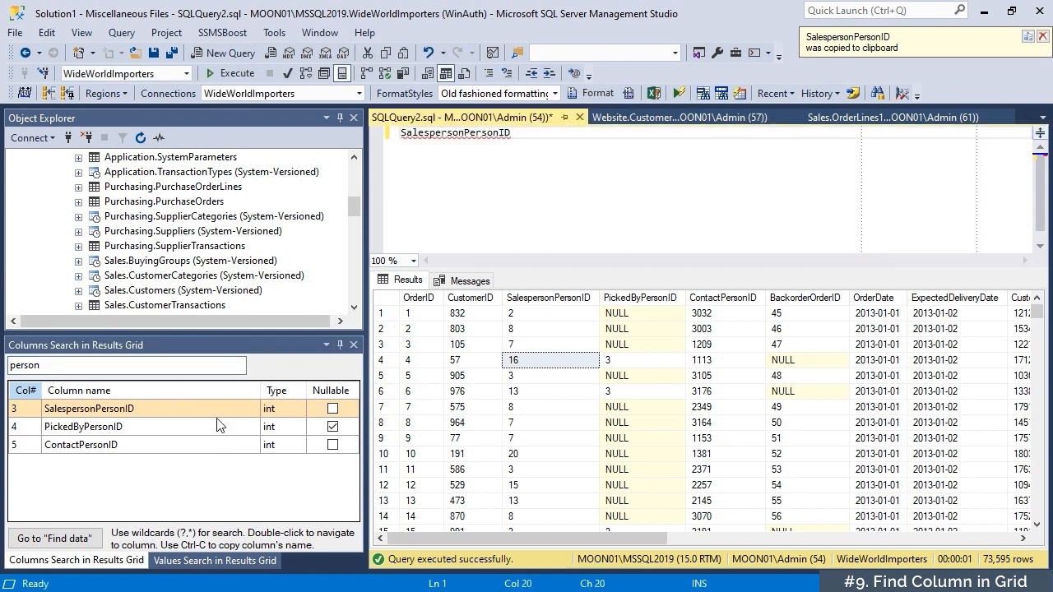
# - Jump to the PickedByPersonID column in the results, then pick ContactPersonID
pyautogui.doubleClick(219, 425)
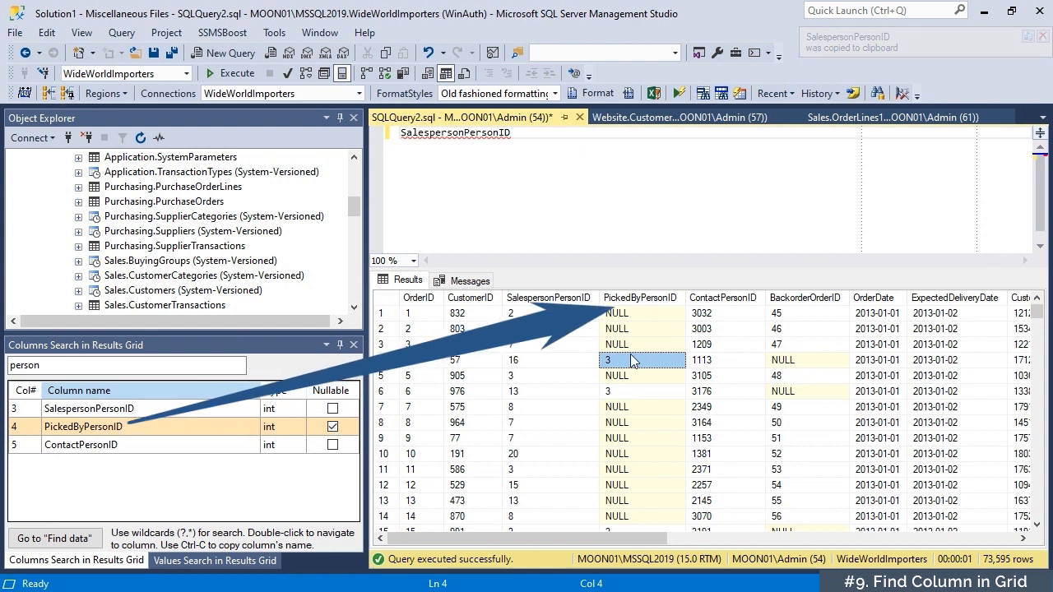
pyautogui.click(116, 451)
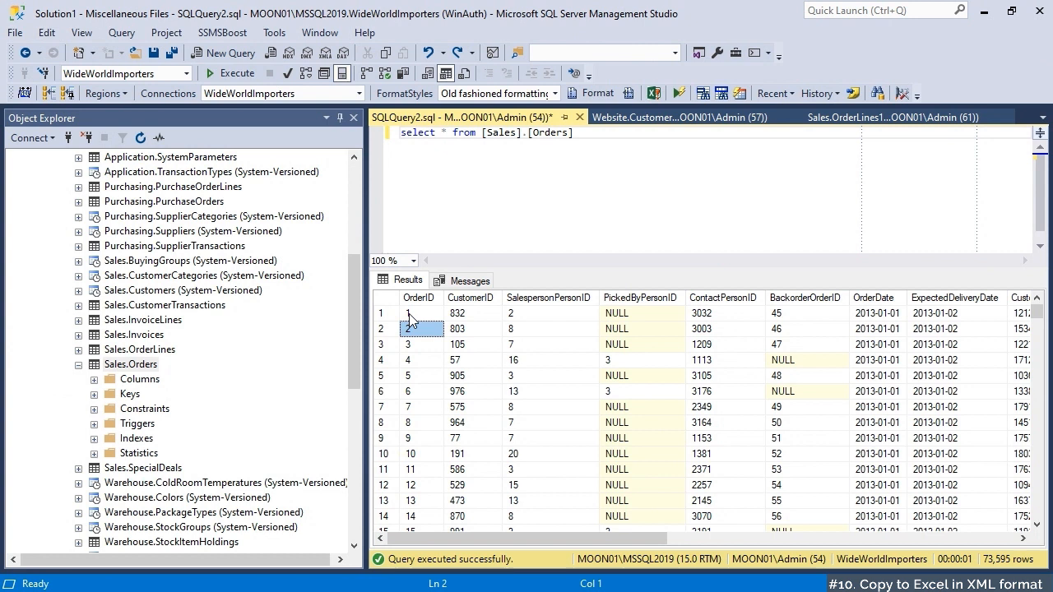
# - Copy the first nine Orders rows as an Xml Spreadsheet and paste them with headers into Excel
pyautogui.moveTo(409, 314); pyautogui.dragTo(861, 444)
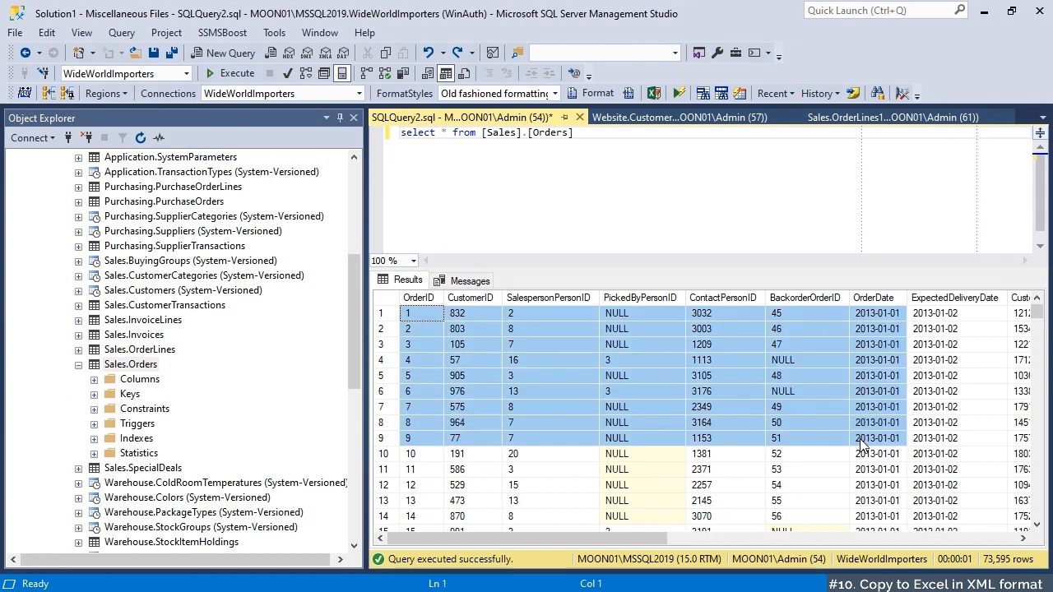
pyautogui.rightClick(806, 326)
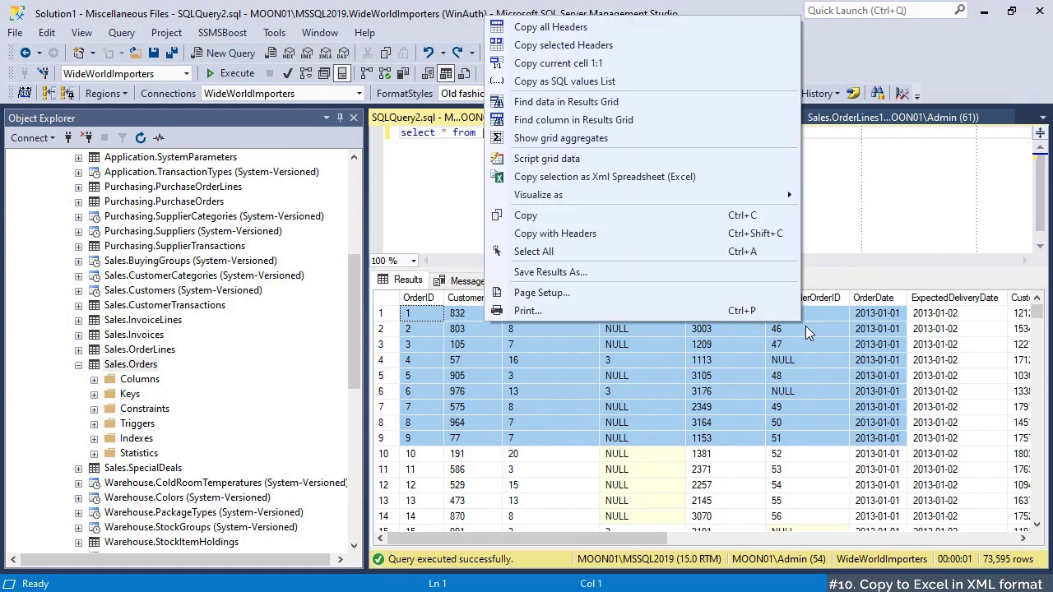
pyautogui.click(761, 179)
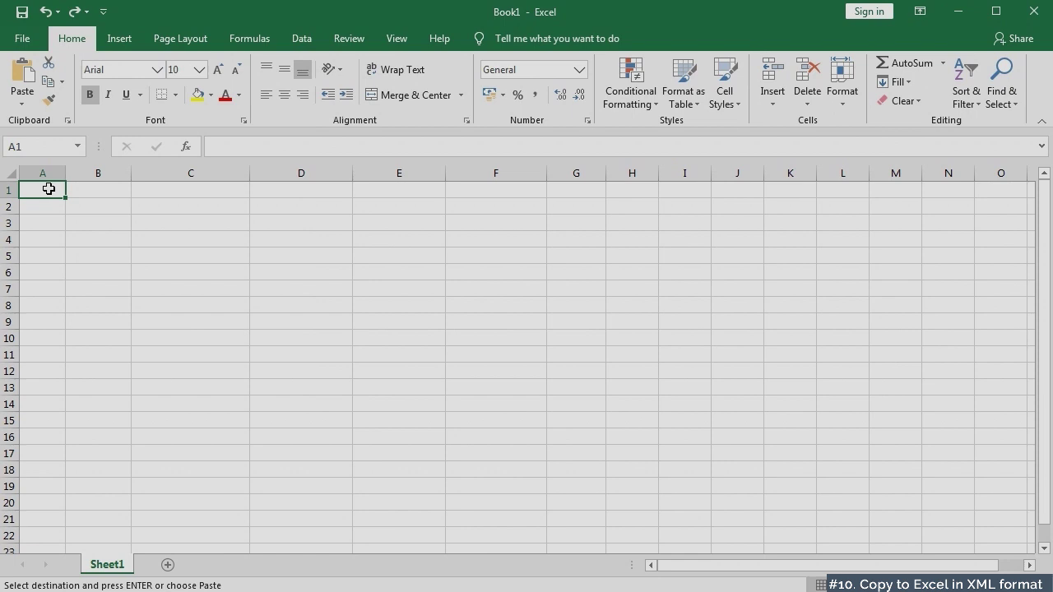
pyautogui.hotkey('ctrl', 'v')
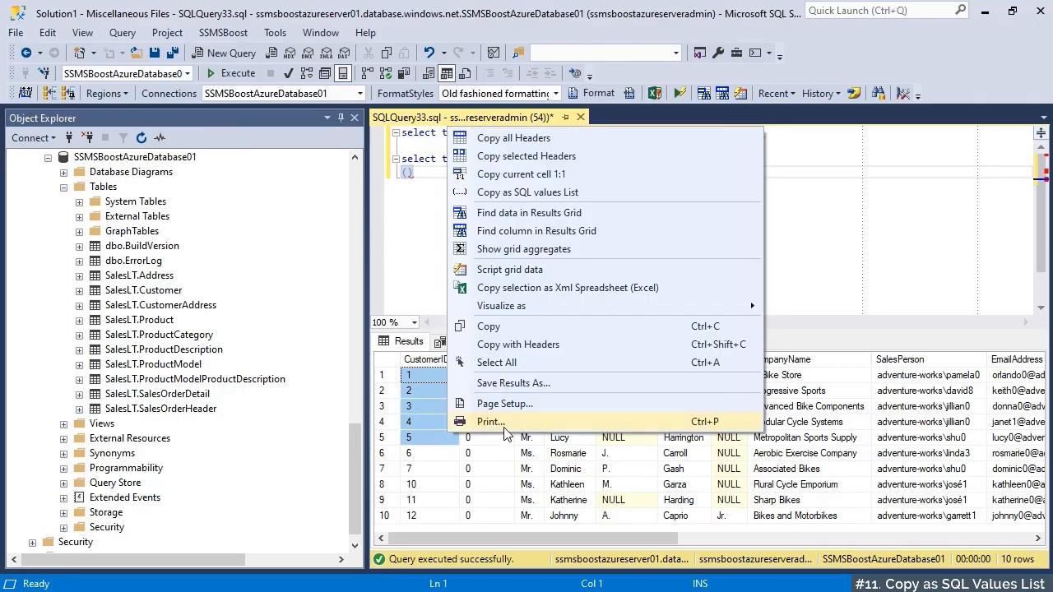
# - Paste CustomerIDs 1 to 5 as a SQL values list into the first query's IN list
pyautogui.click(660, 193)
pyautogui.click(757, 133)
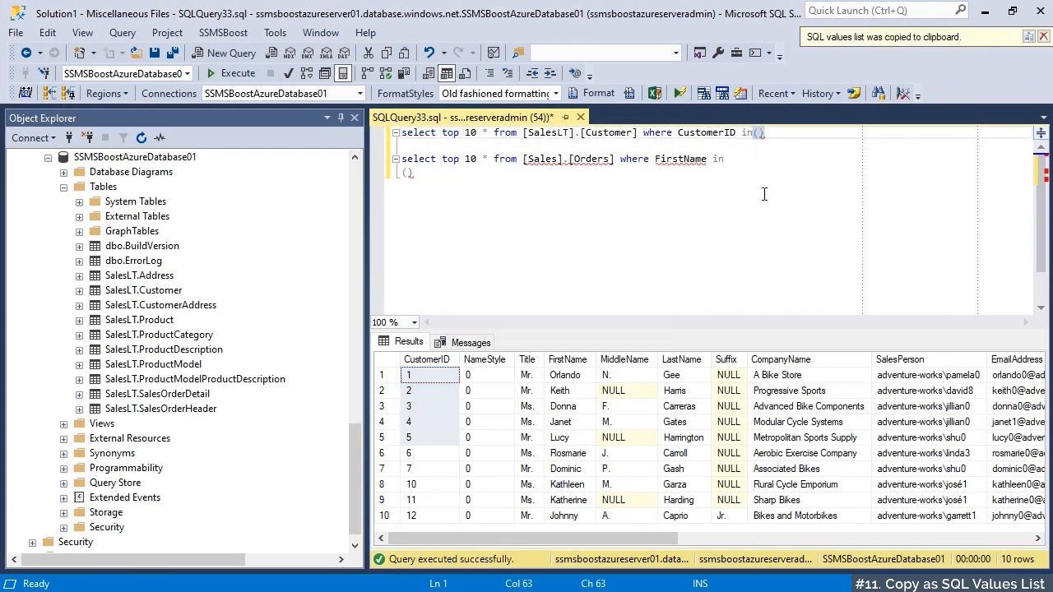
pyautogui.hotkey('ctrl', 'v')
# - Copy first names Orlando through Rosmarie as a SQL values list into the second IN list
pyautogui.moveTo(566, 376); pyautogui.dragTo(586, 454)
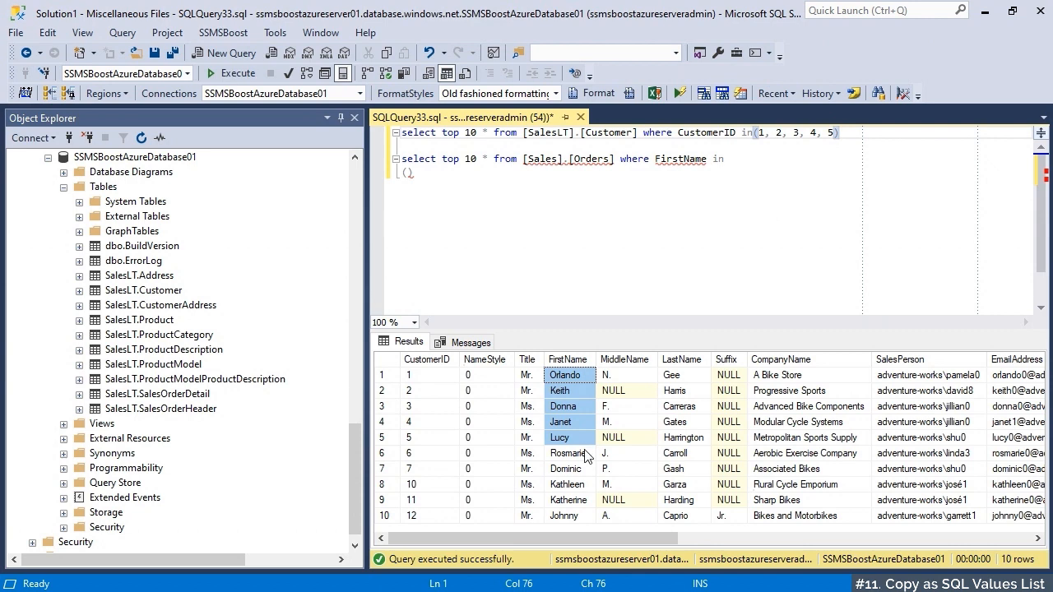
pyautogui.rightClick(574, 427)
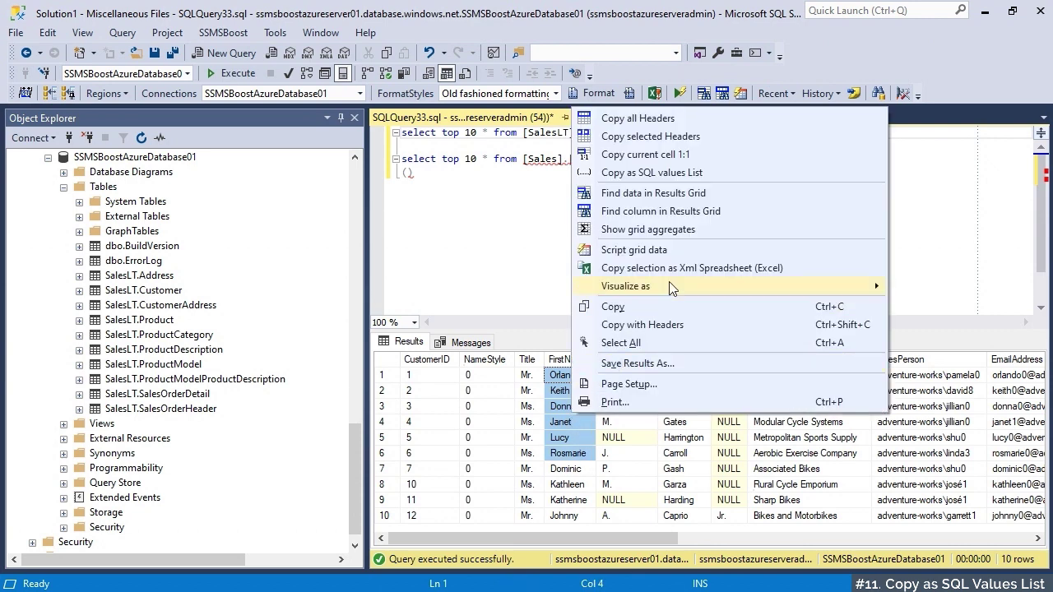
pyautogui.click(738, 171)
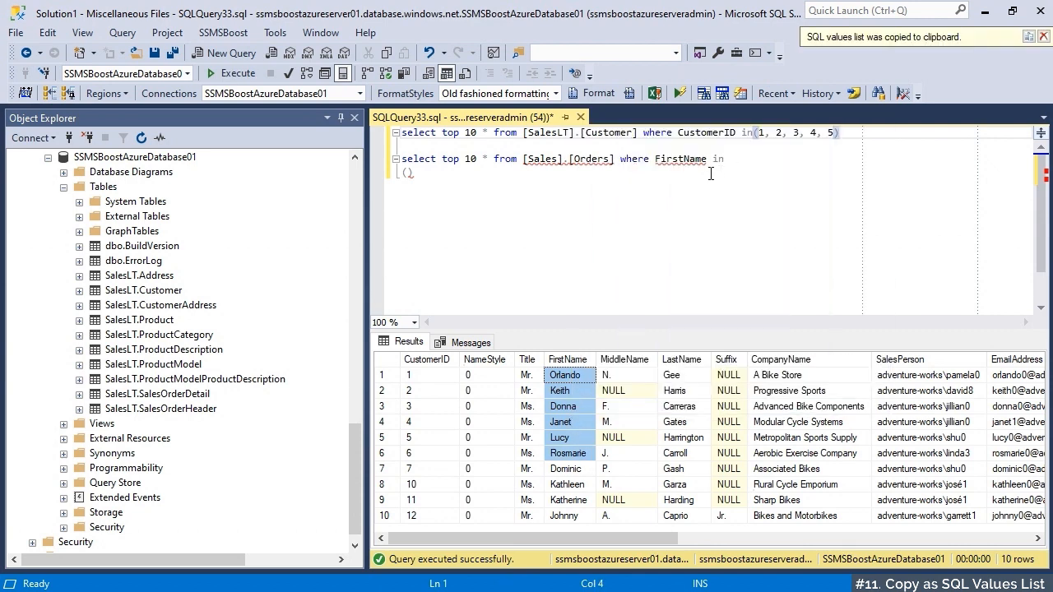
pyautogui.click(409, 171)
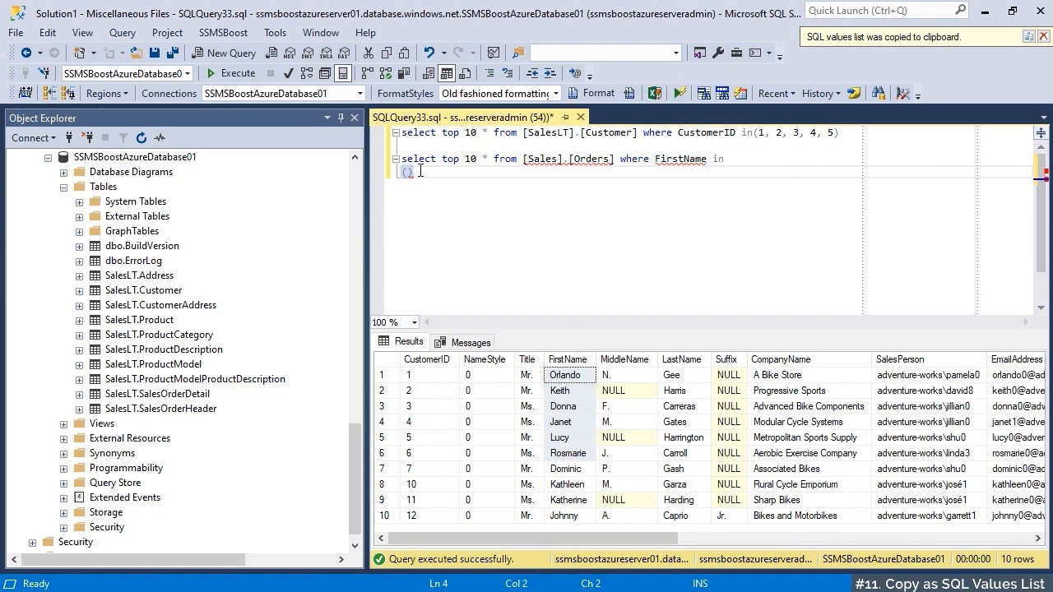
pyautogui.hotkey('ctrl', 'v')
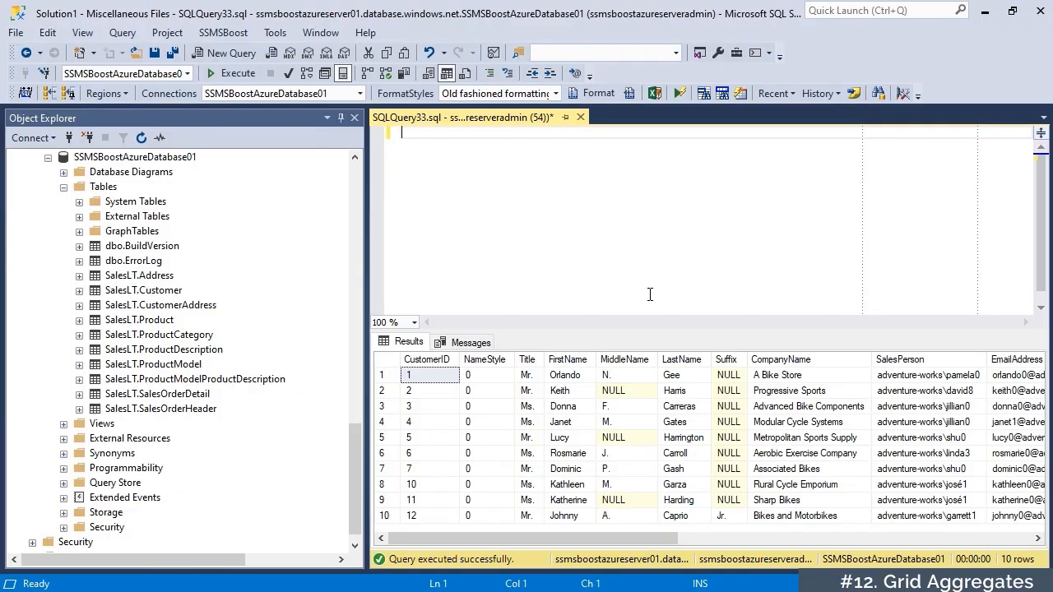
# - Select the first six customer rows to show their sum, min, max and count aggregates
pyautogui.moveTo(430, 377); pyautogui.dragTo(765, 456)
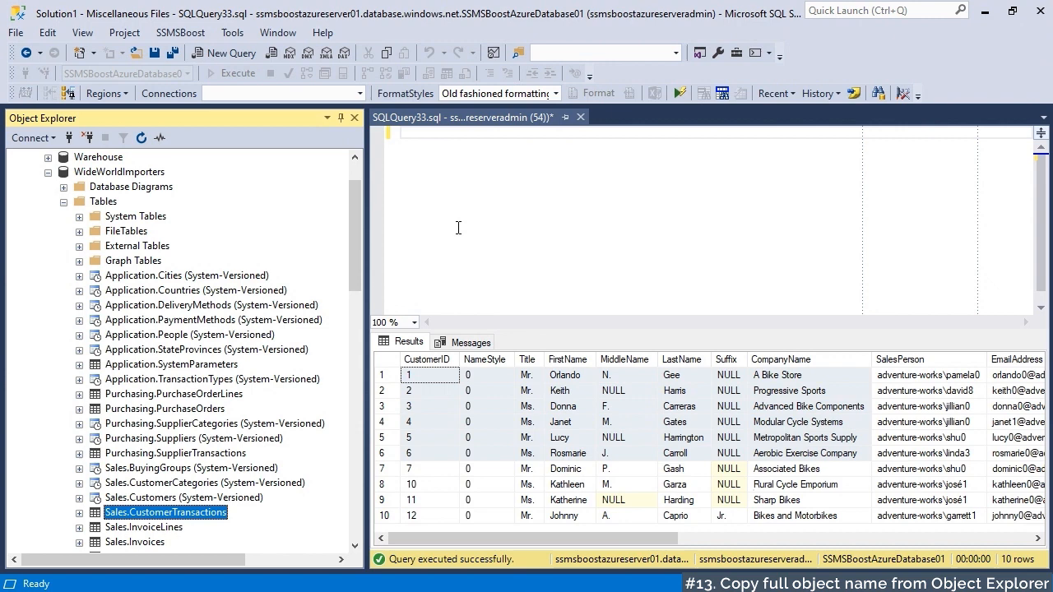
# - Copy the full name WideWorldImporters.Sales.CustomerTransactions from Object Explorer into the editor
pyautogui.rightClick(226, 521)
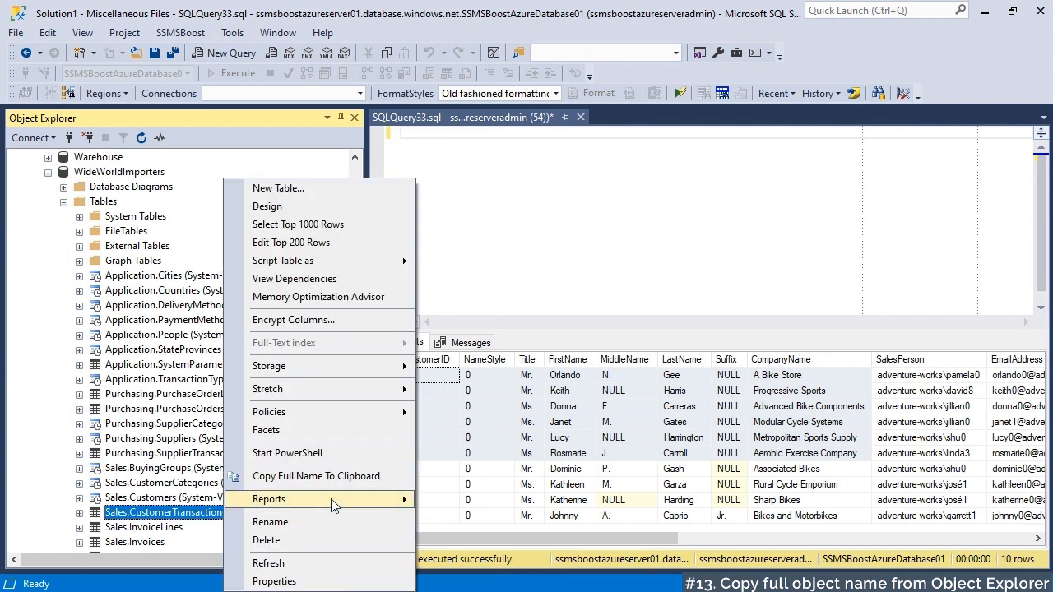
pyautogui.click(383, 477)
pyautogui.click(500, 189)
pyautogui.hotkey('ctrl', 'v')
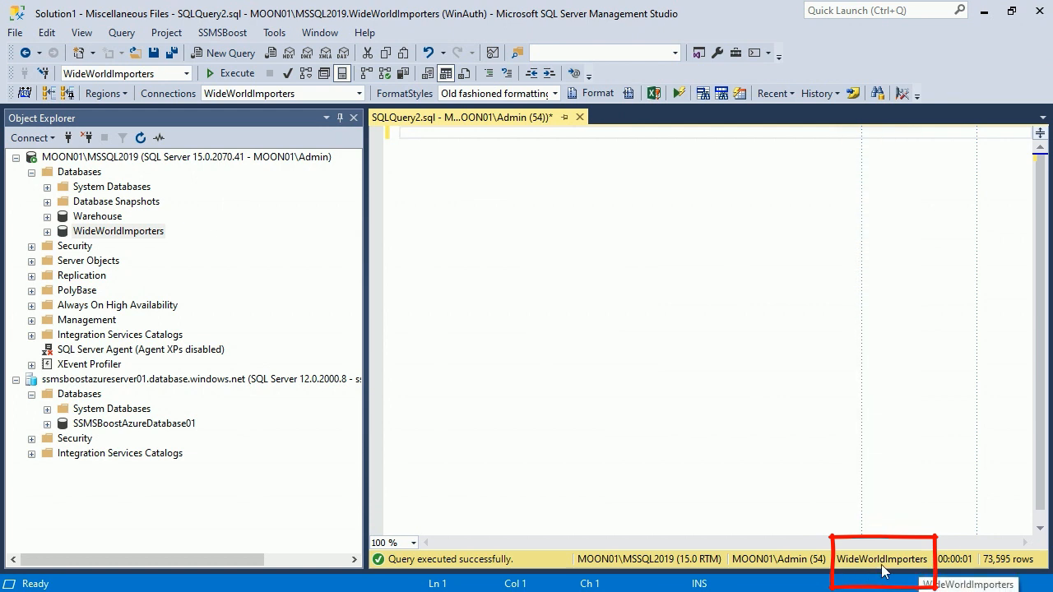
# - Set SSMSBoostAzureDatabase01 as the query window's active connection from Object Explorer
pyautogui.click(183, 424)
pyautogui.rightClick(183, 431)
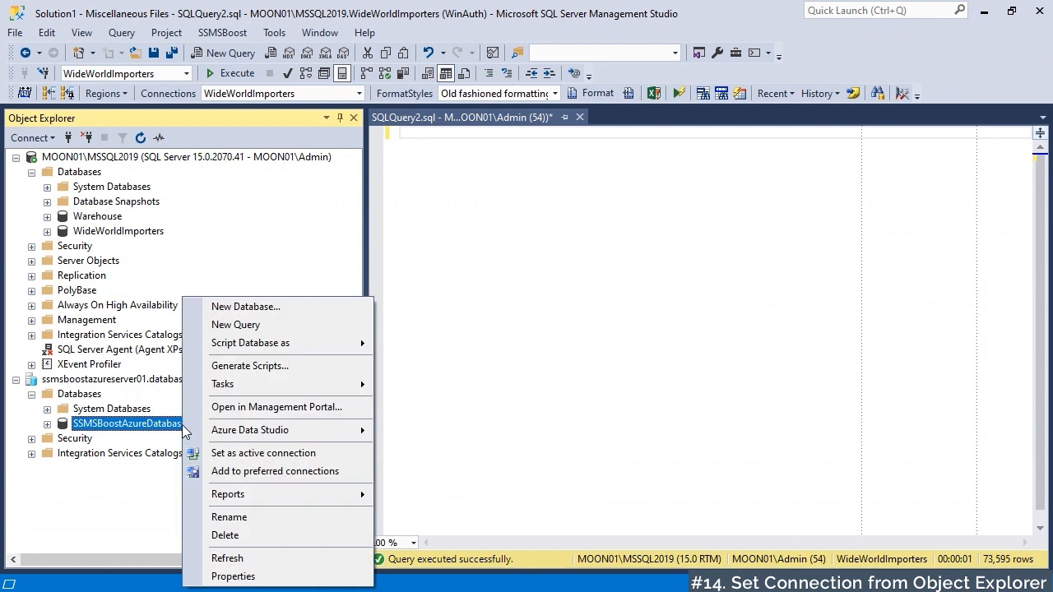
pyautogui.click(339, 453)
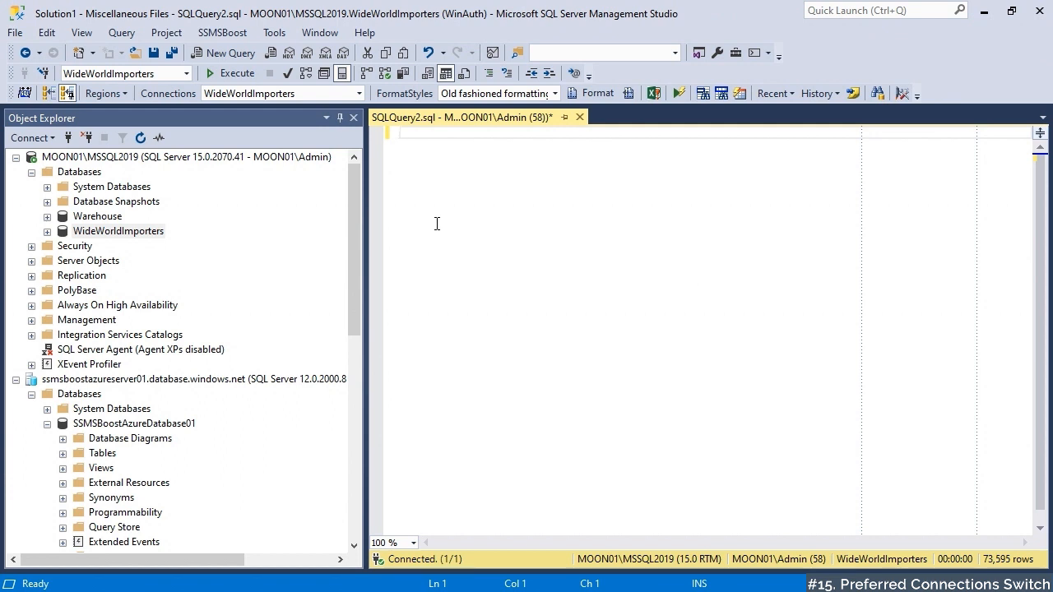
# - Show the preferred and recent connections list from the SSMSBoost toolbar dropdown
pyautogui.click(360, 94)
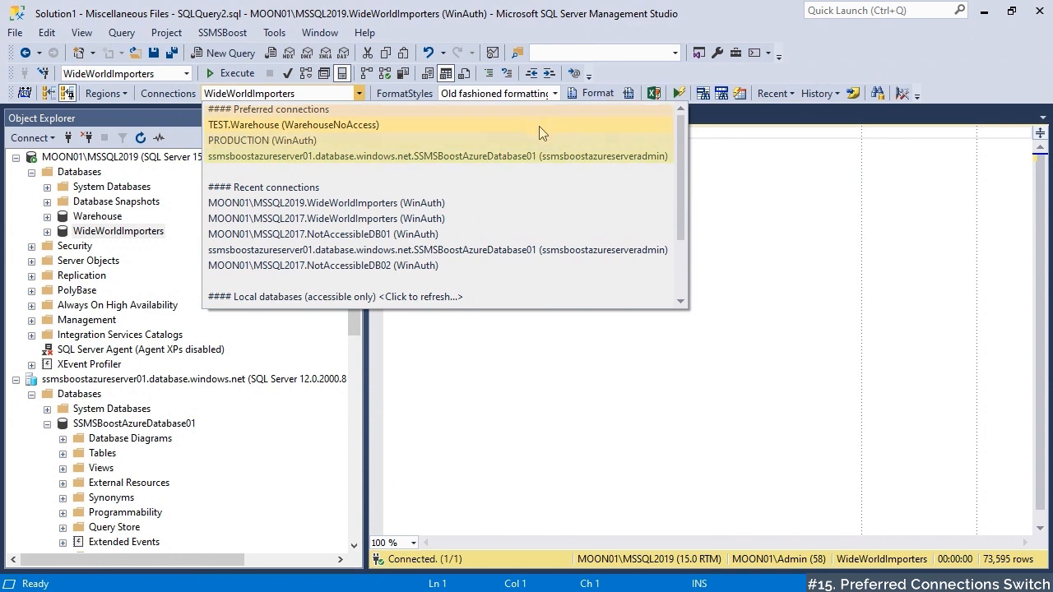